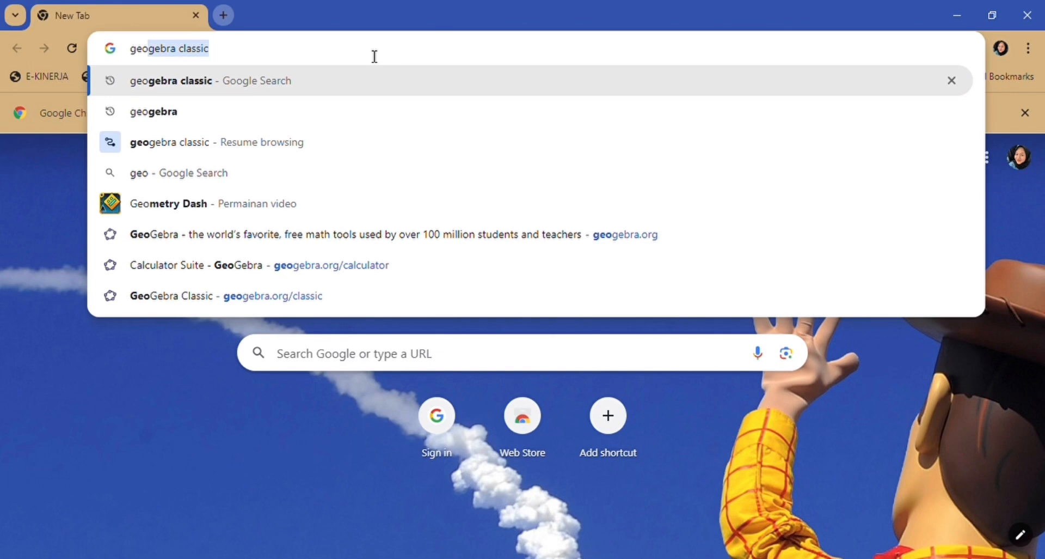
- Open GeoGebra Classic from the browser suggestions and bring up the on-screen math keyboard
click(223, 82)
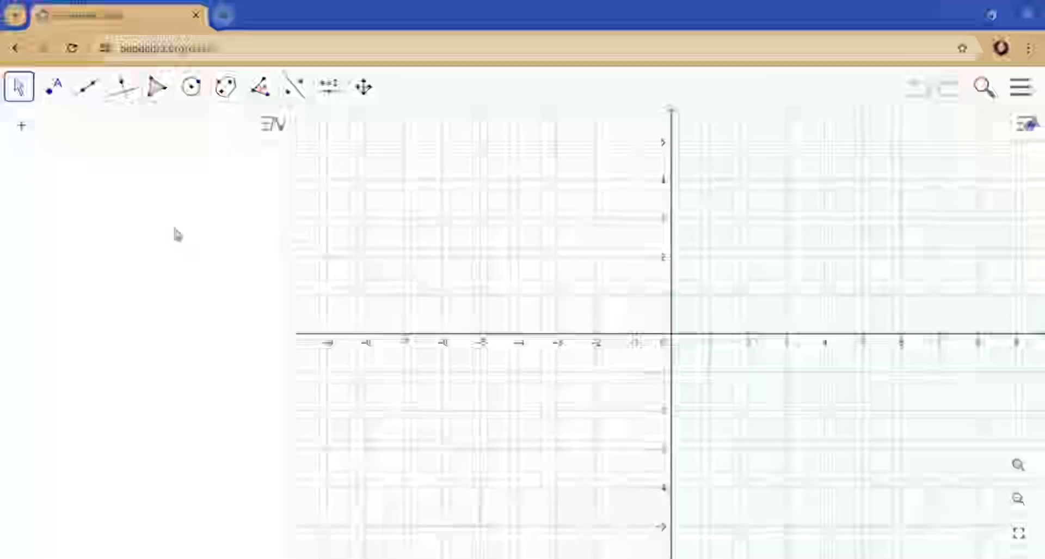
click(140, 131)
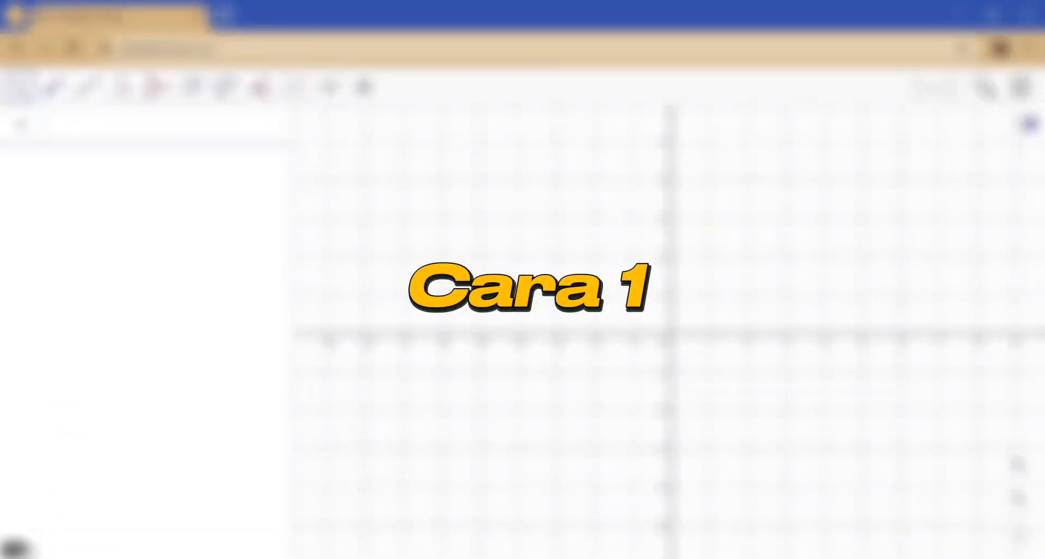
click(21, 548)
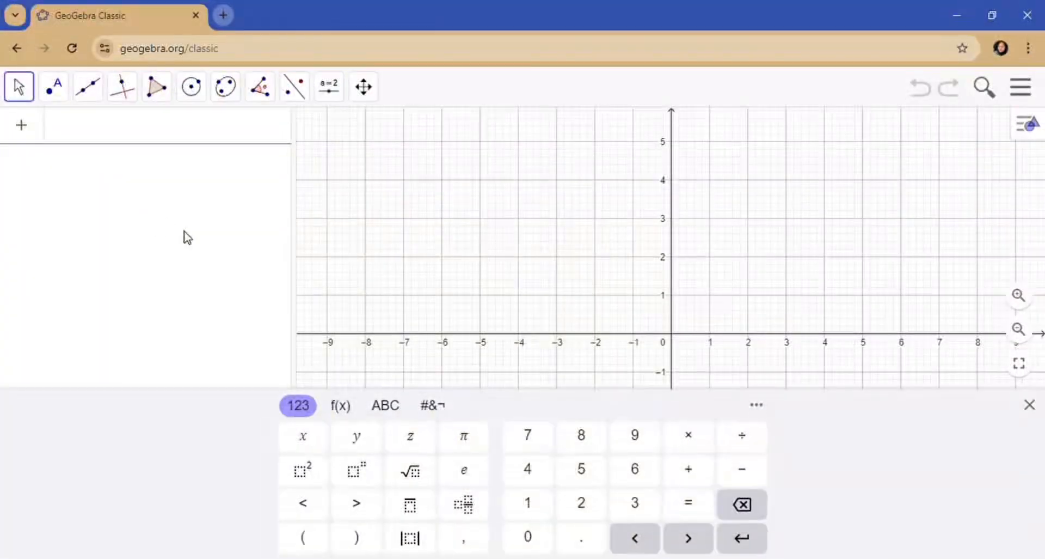
- Enter the inequality x > y in the algebra input
click(310, 436)
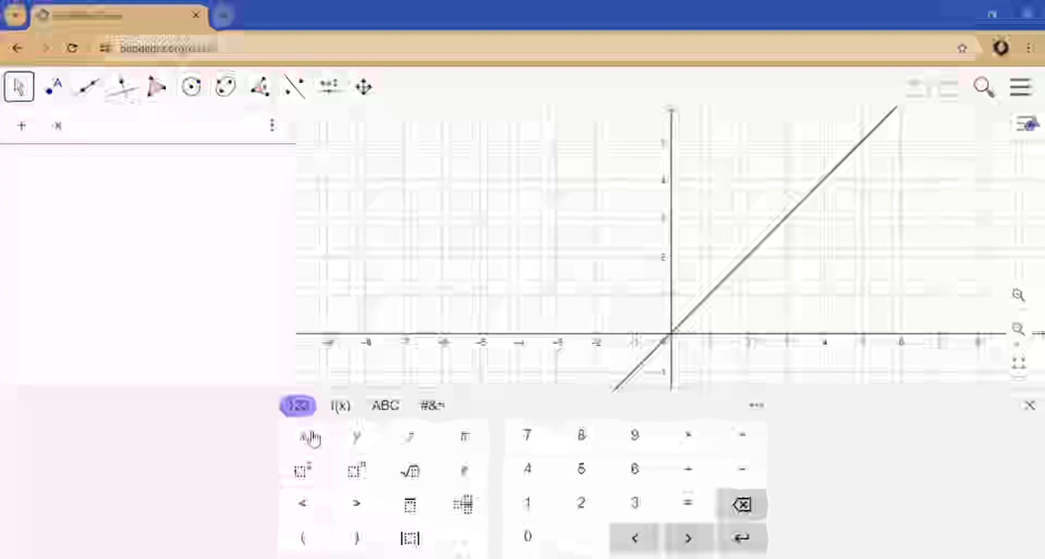
click(359, 502)
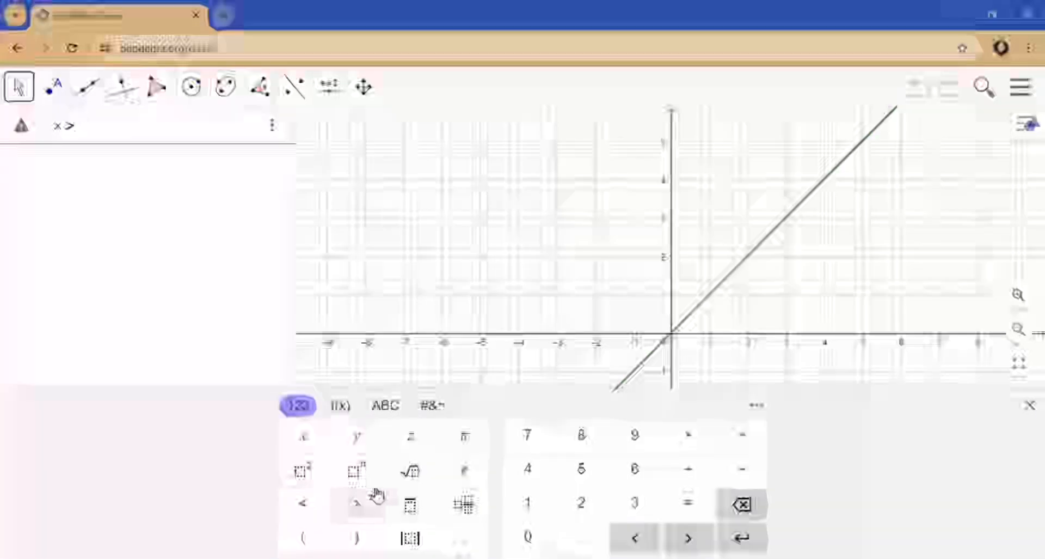
click(361, 438)
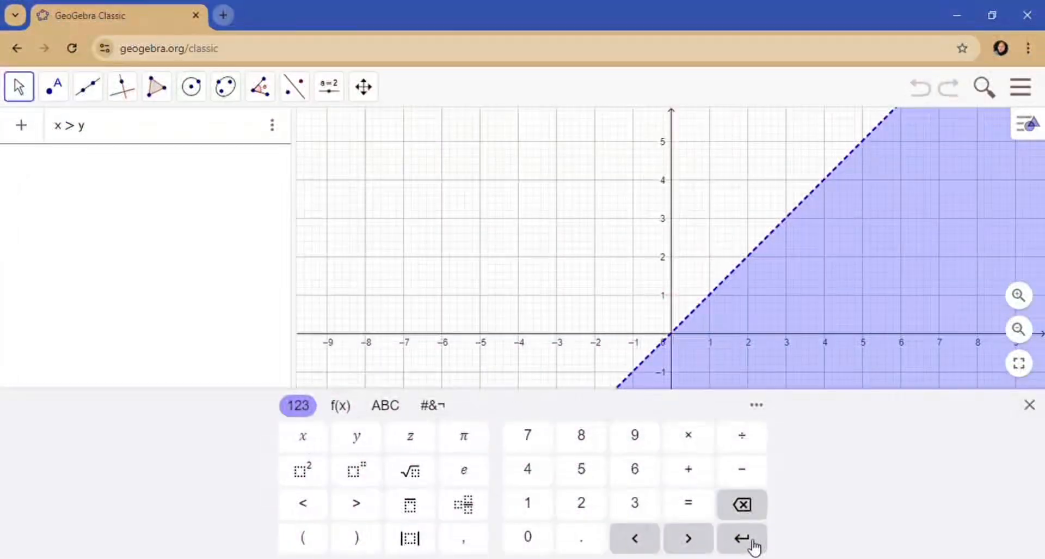
click(742, 538)
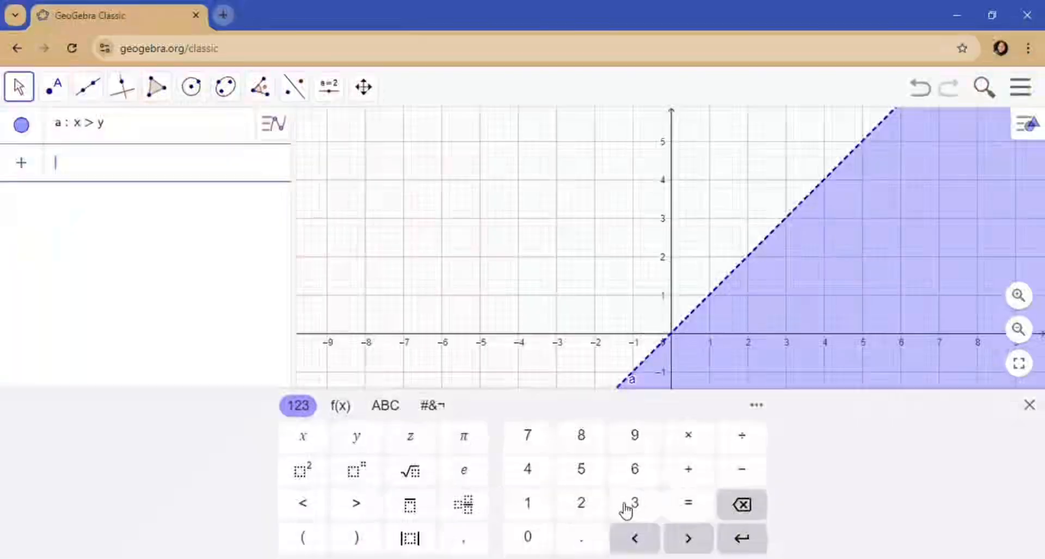
- Enter the inequality 3x + 2y ≤ 60 as a second algebra entry
click(628, 506)
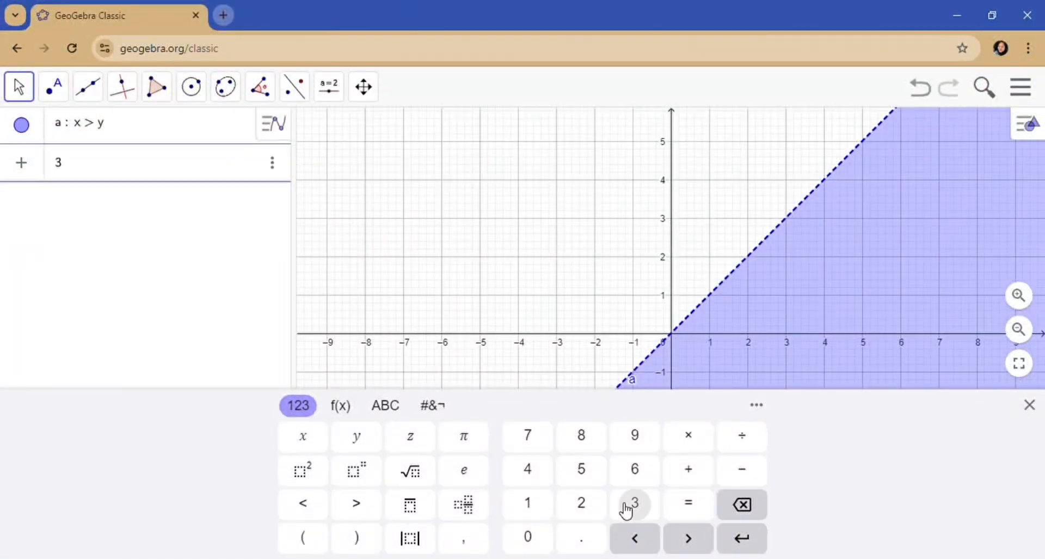
click(307, 448)
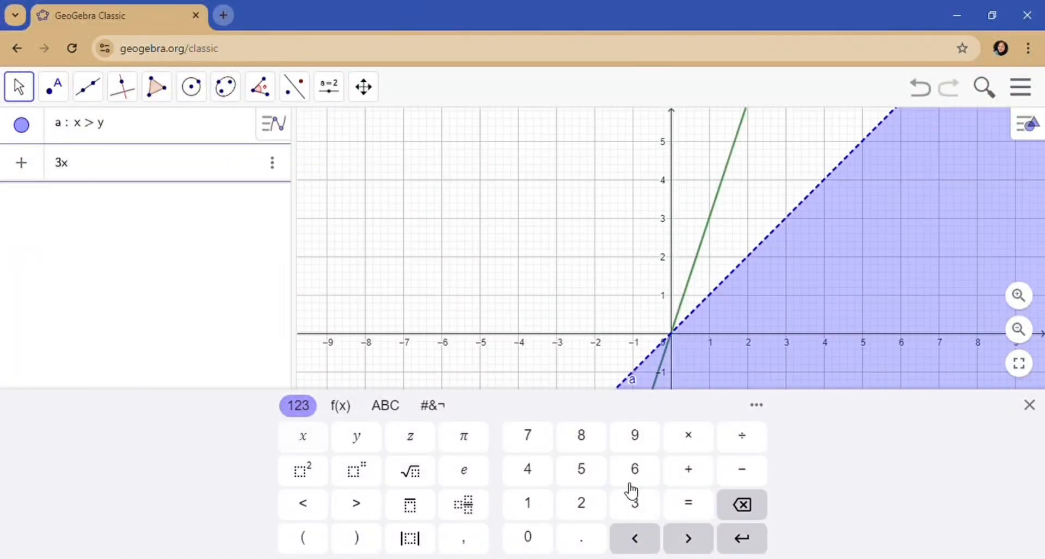
click(692, 481)
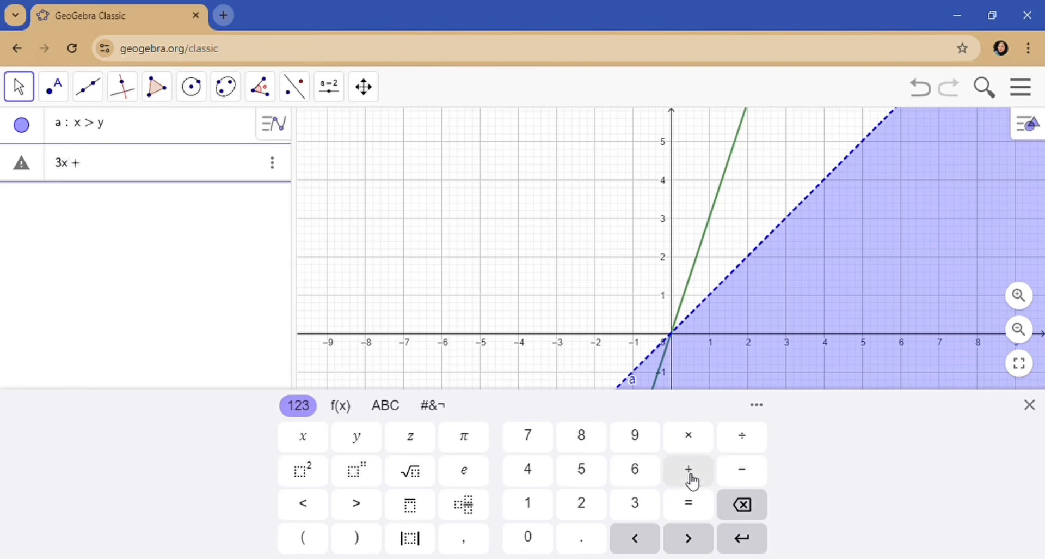
click(581, 509)
click(360, 436)
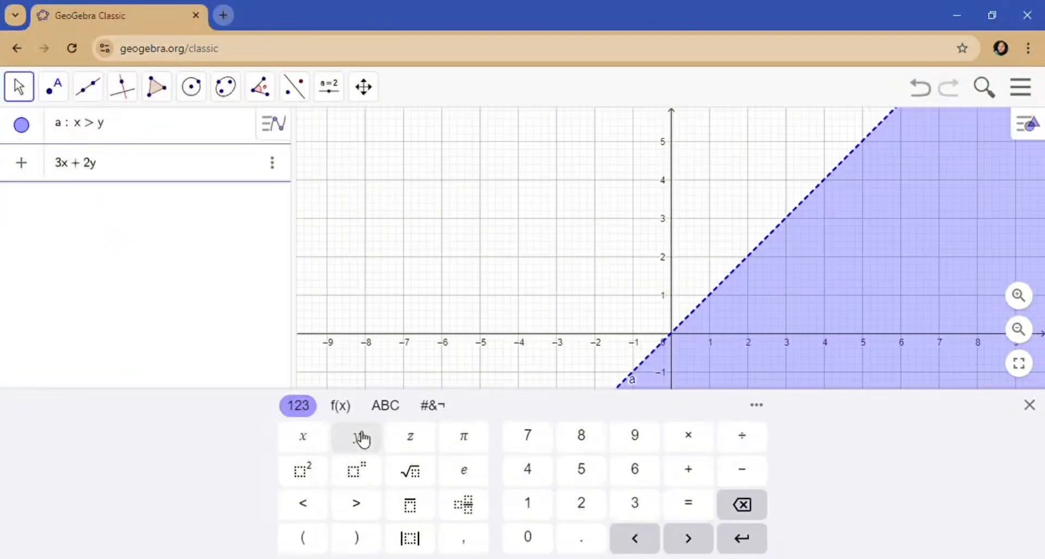
click(341, 406)
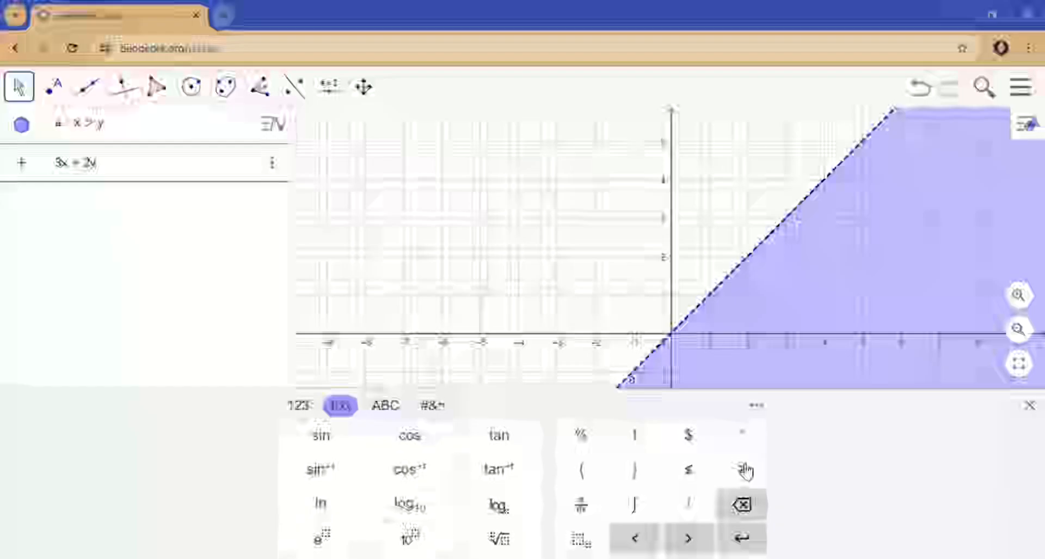
click(692, 470)
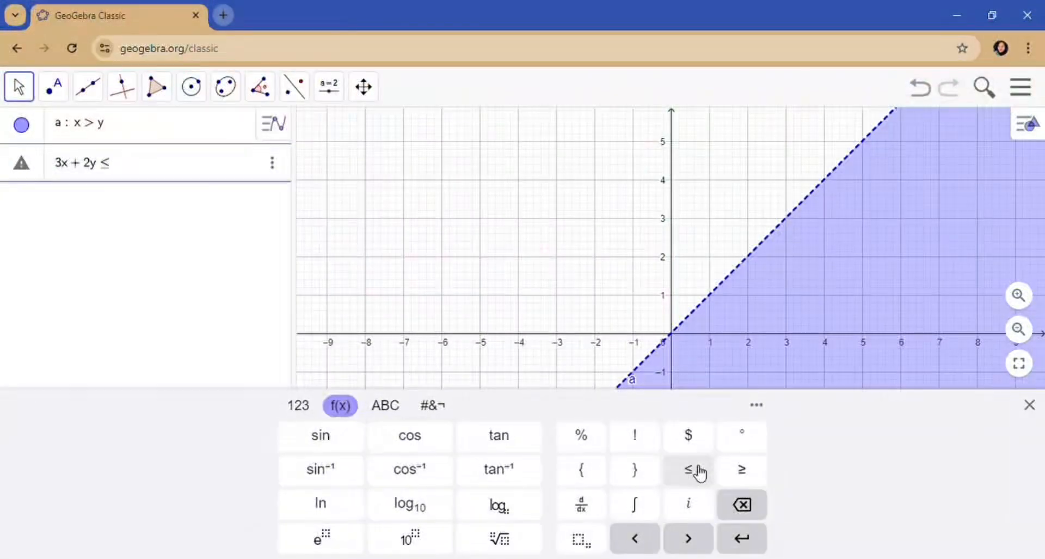
click(297, 408)
click(635, 471)
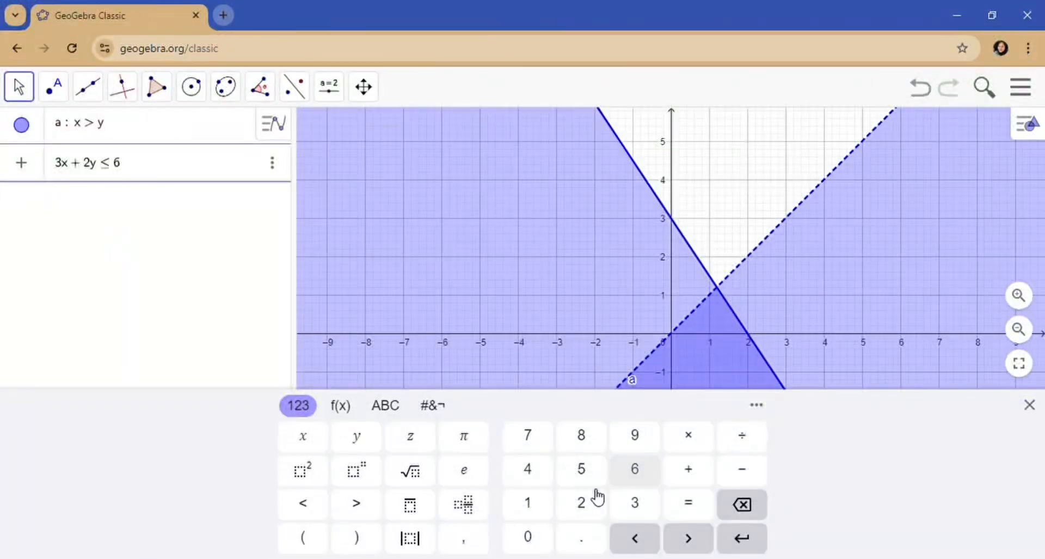
click(526, 540)
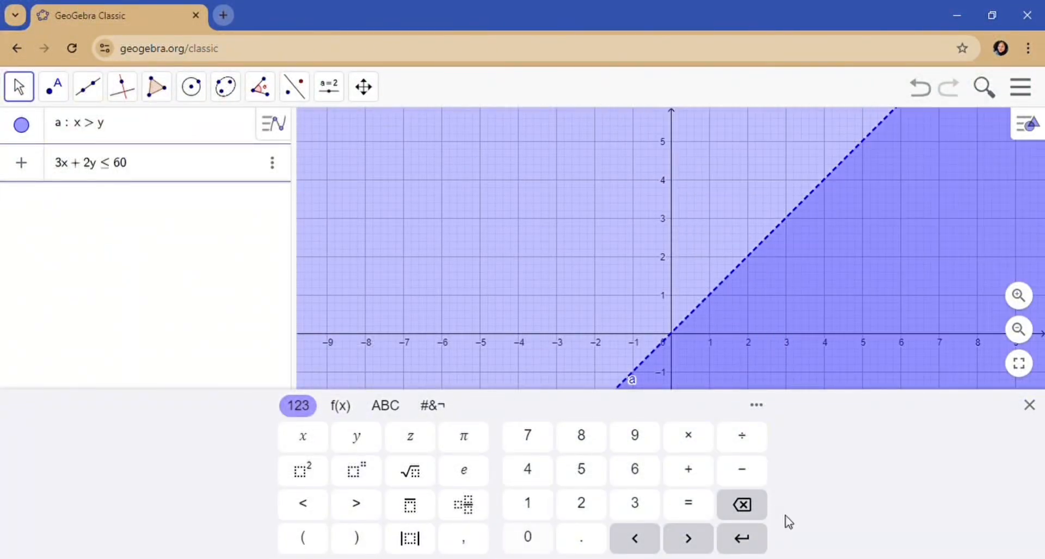
click(750, 547)
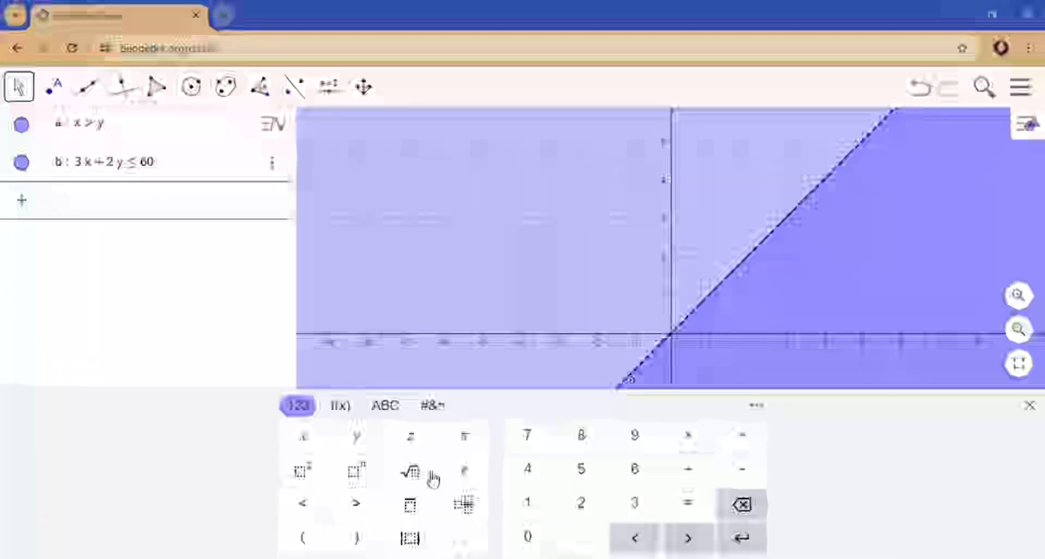
- Enter the inequality x > 0 as a third algebra entry
click(313, 434)
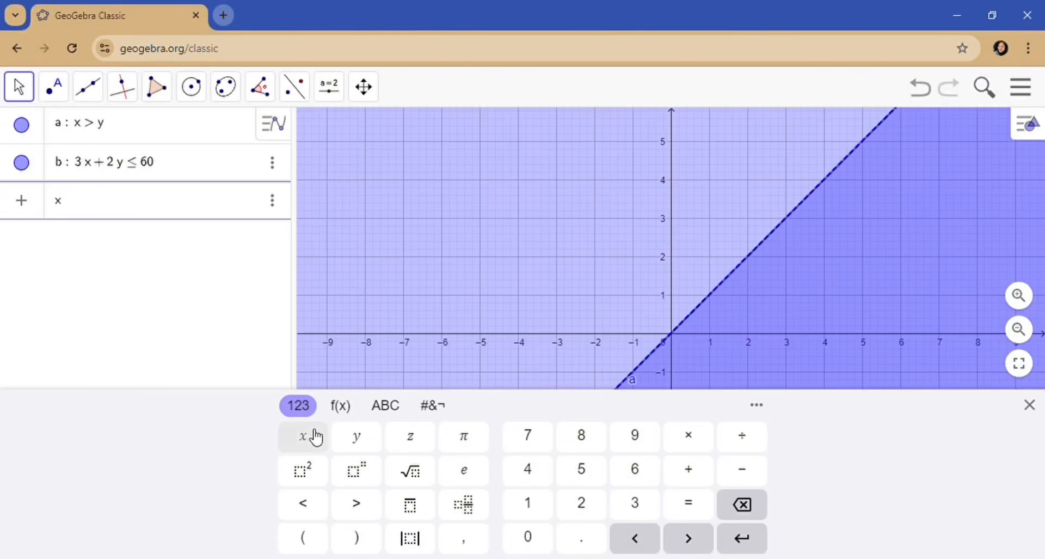
click(356, 502)
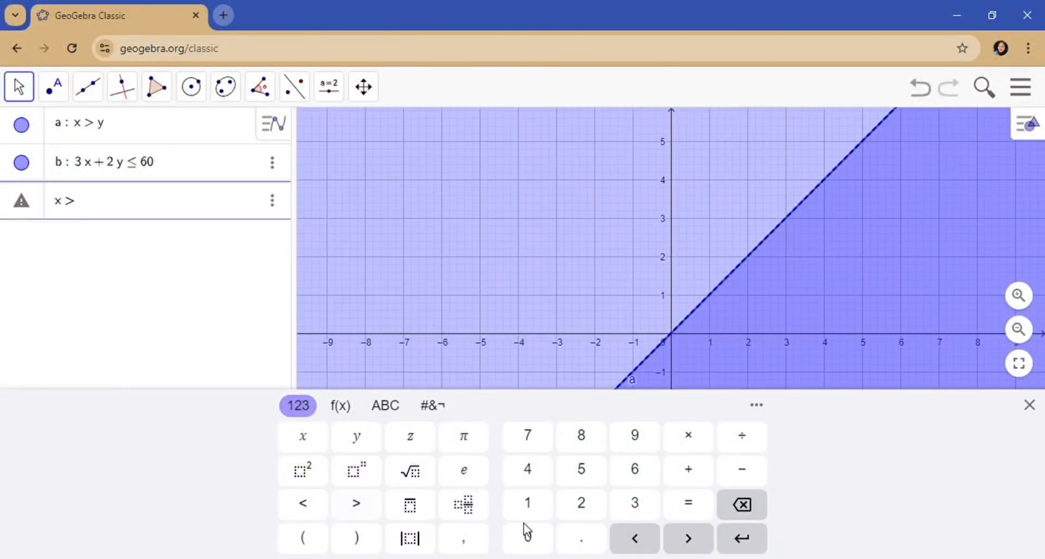
click(530, 537)
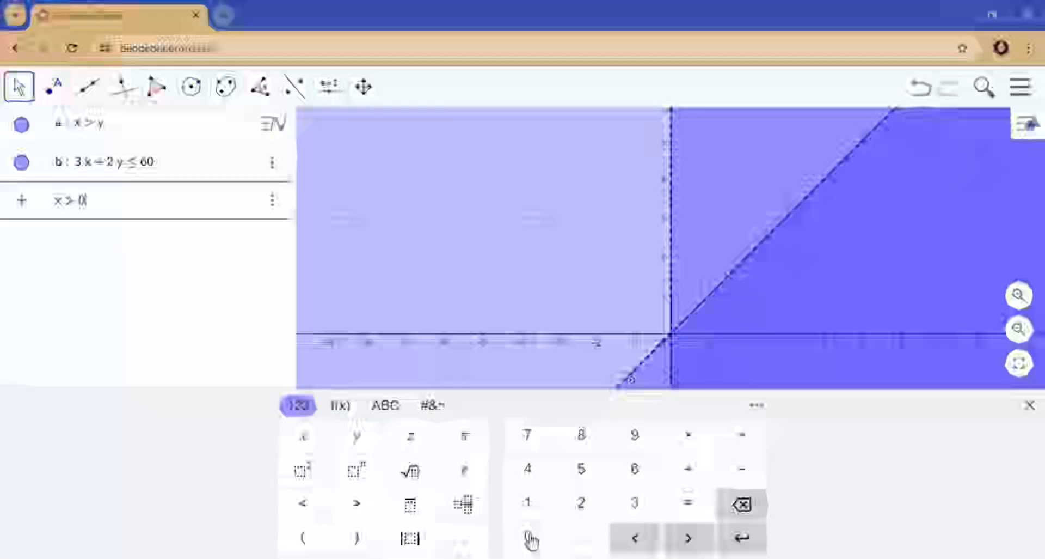
click(741, 540)
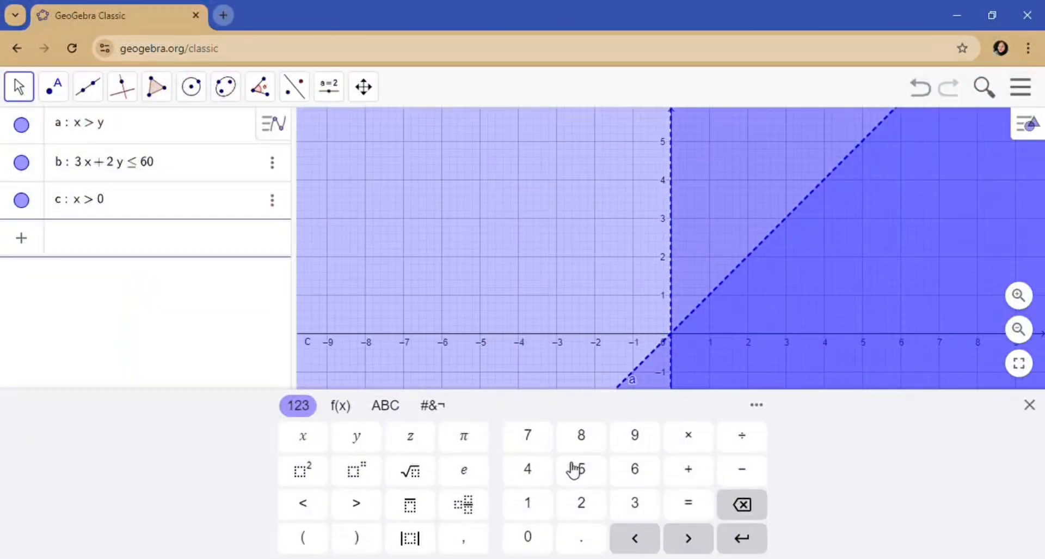
- Enter the inequality y ≥ 0 as a fourth algebra entry
click(347, 405)
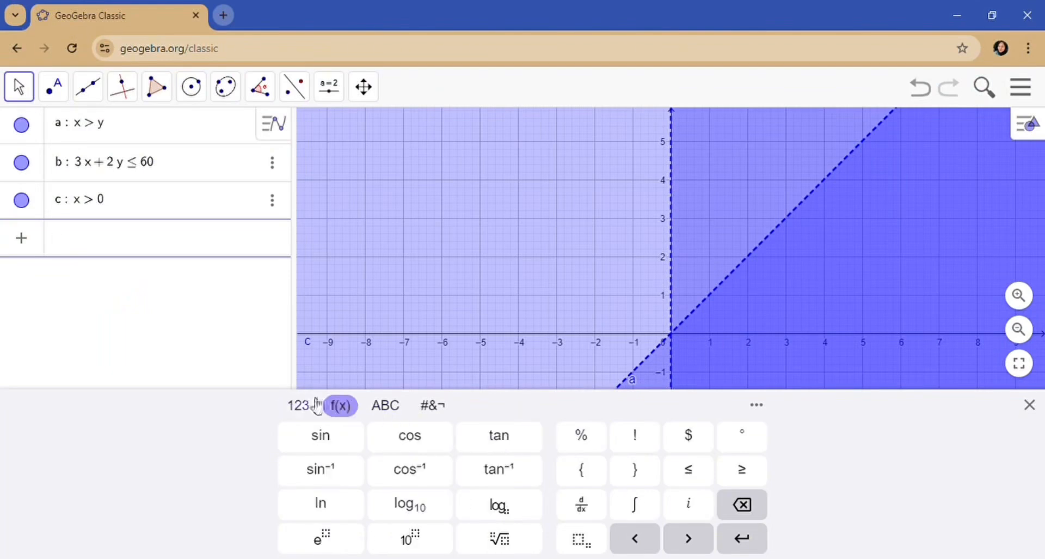
click(318, 406)
click(355, 436)
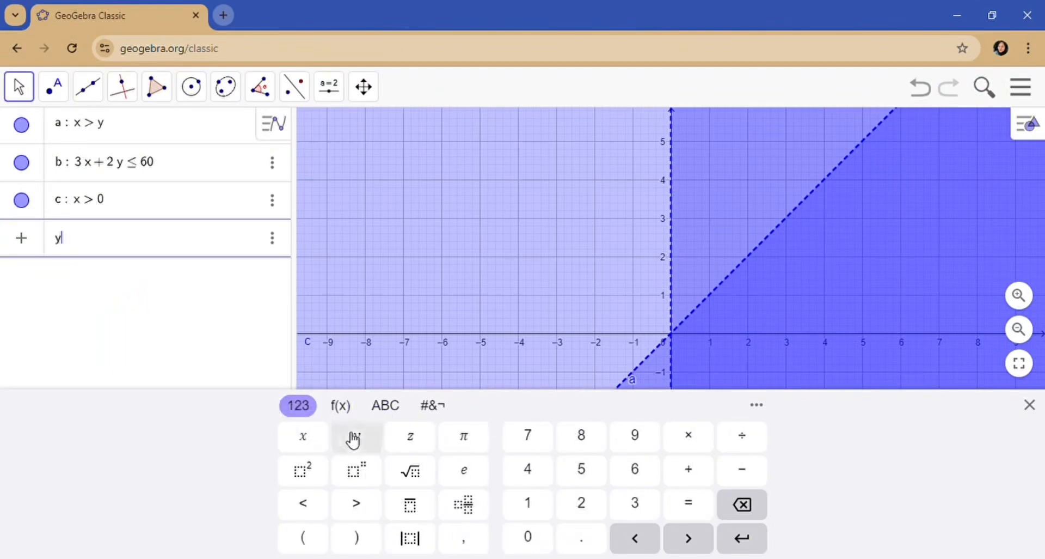
click(342, 406)
click(742, 468)
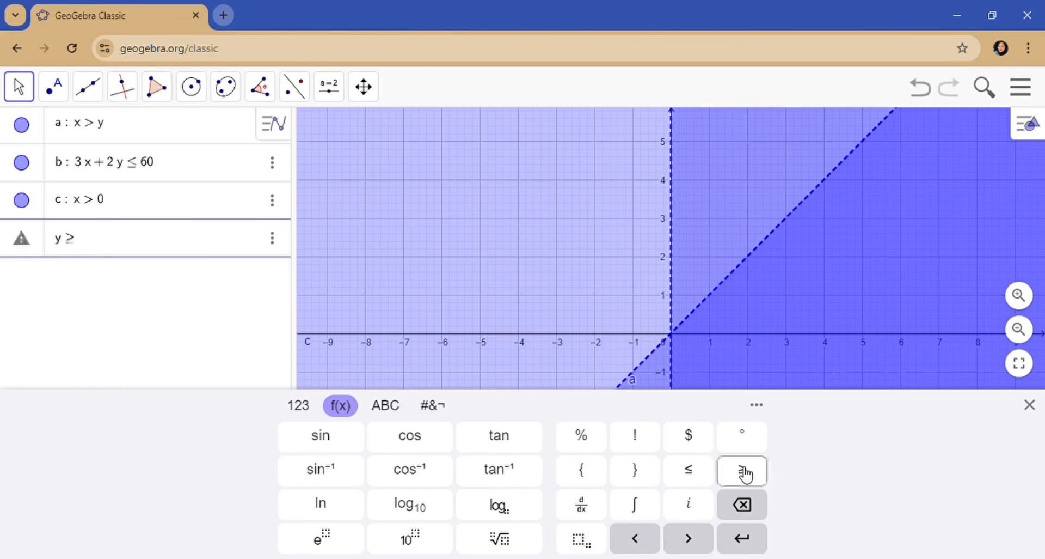
click(305, 406)
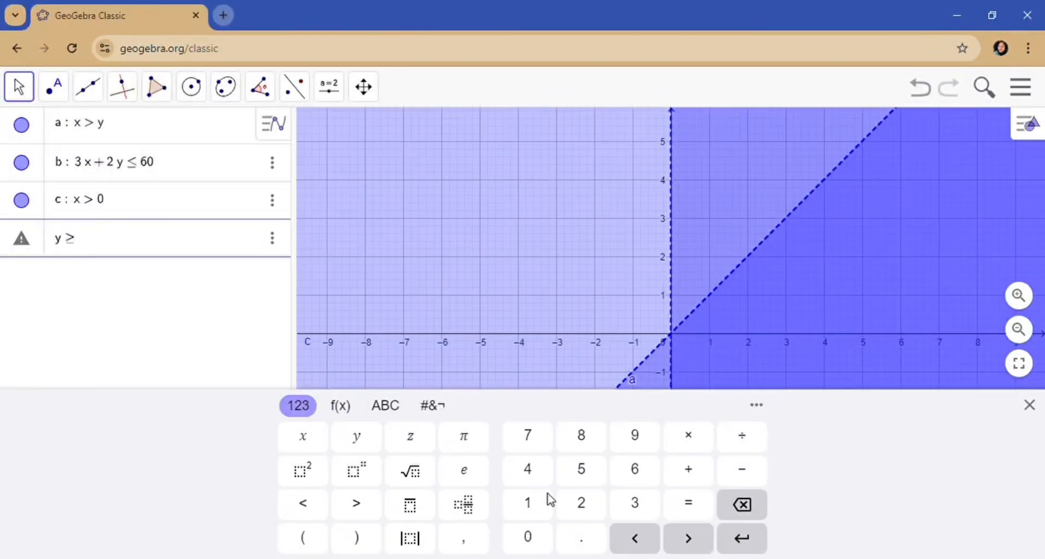
click(530, 541)
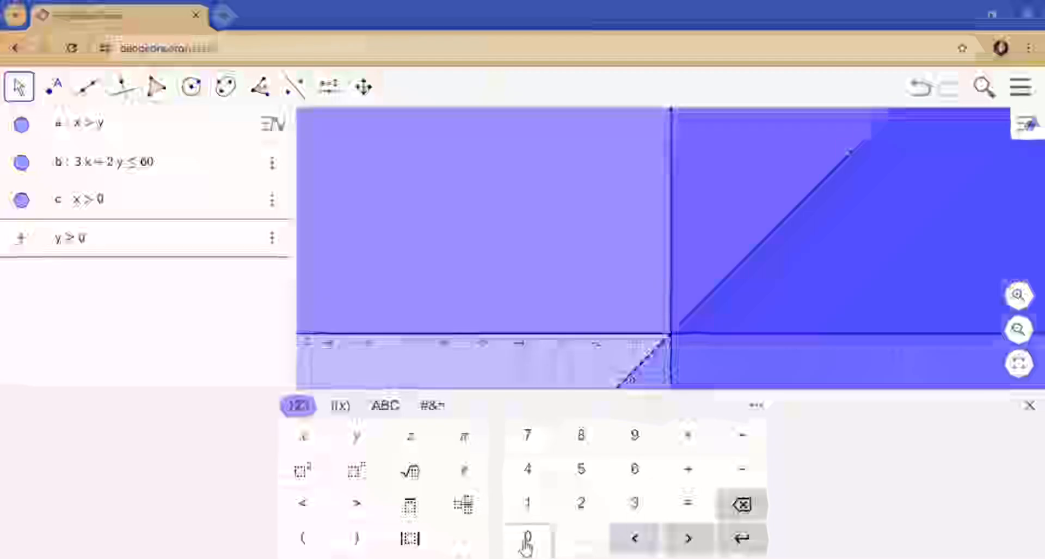
click(742, 534)
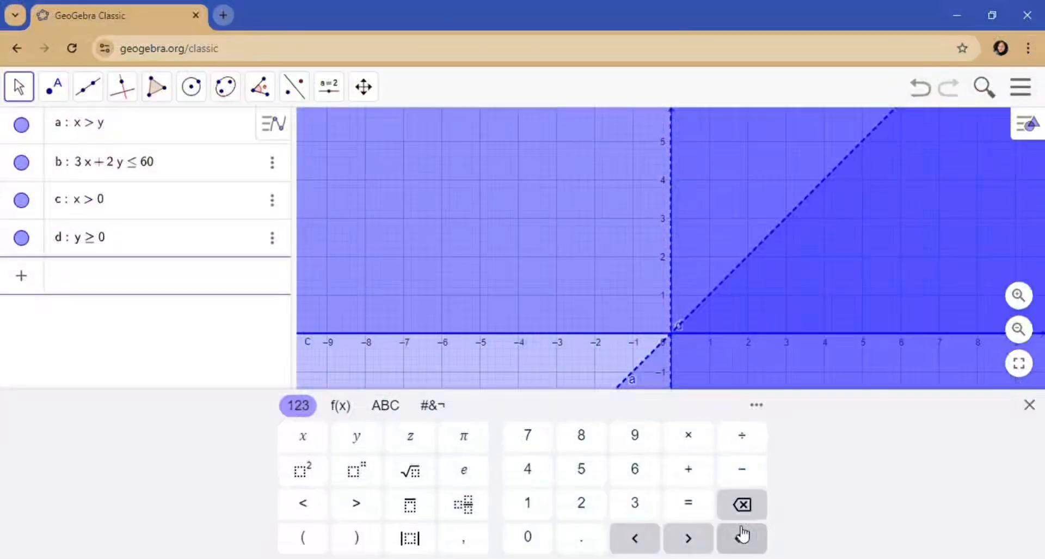
- Hide the keyboard and zoom out and back in to examine the overlapping shaded regions
click(1031, 406)
scroll(1006, 405, down, 8)
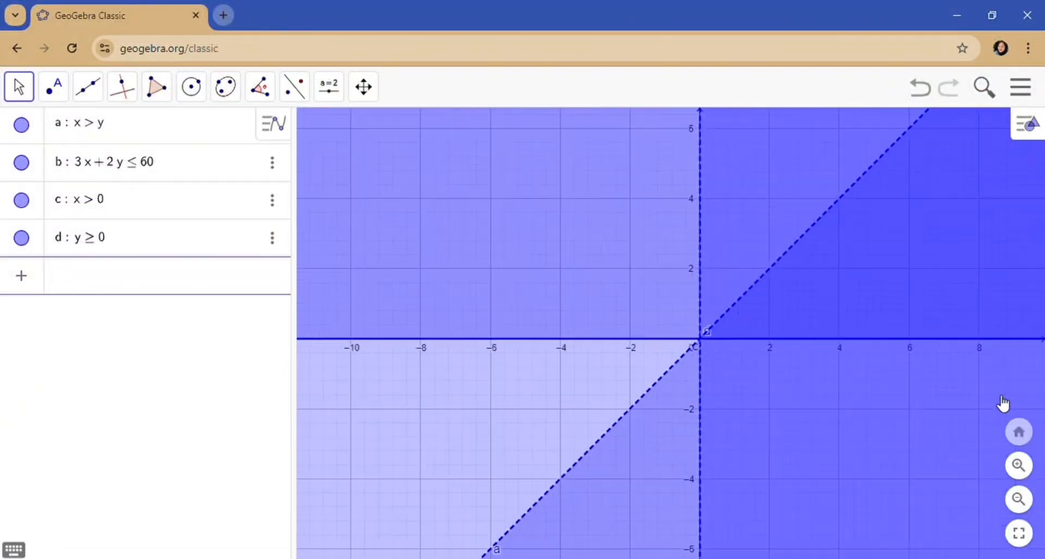
scroll(1003, 403, down, 10)
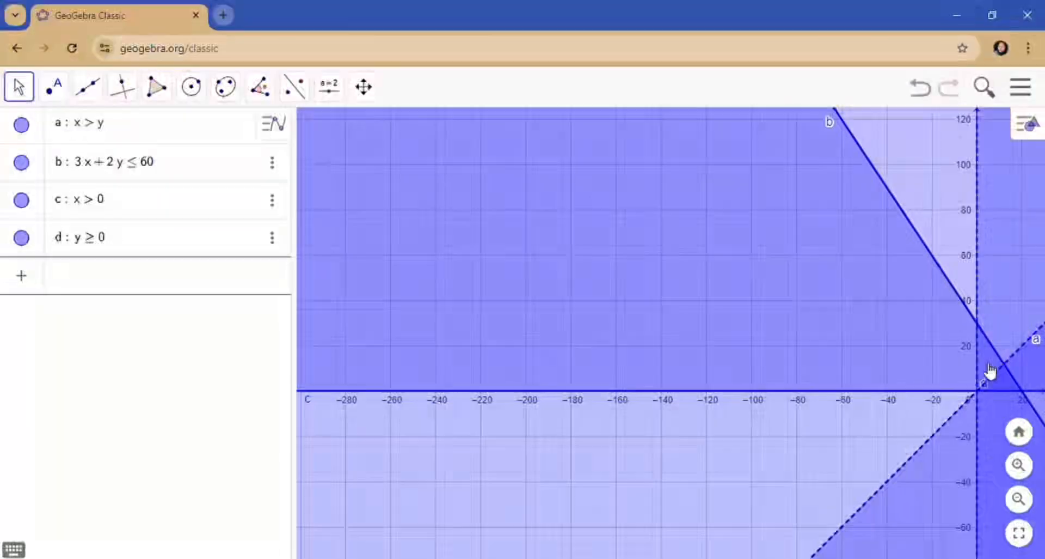
scroll(994, 397, up, 3)
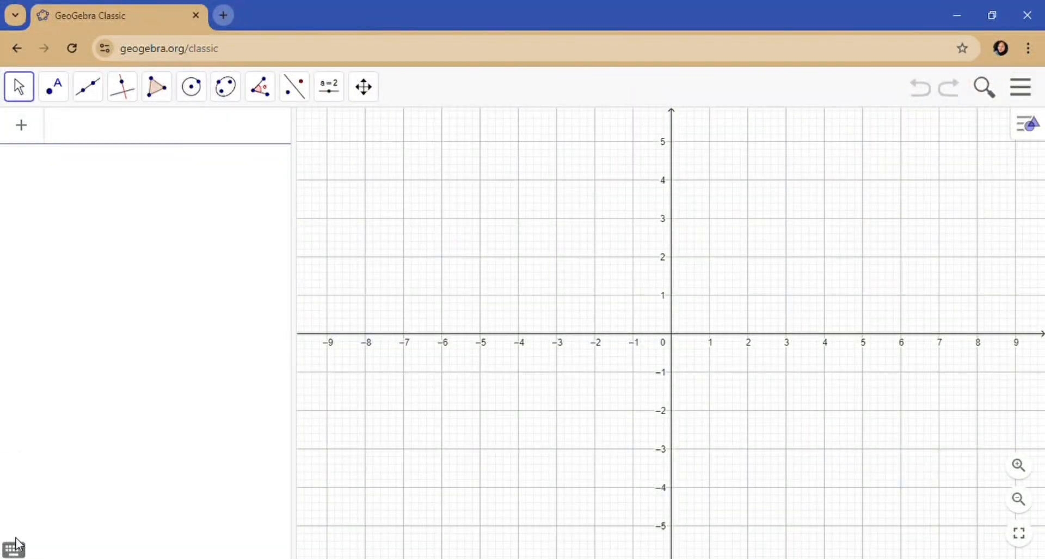
- Start a new combined algebra entry with the inequality x > y using the on-screen keyboard
click(15, 545)
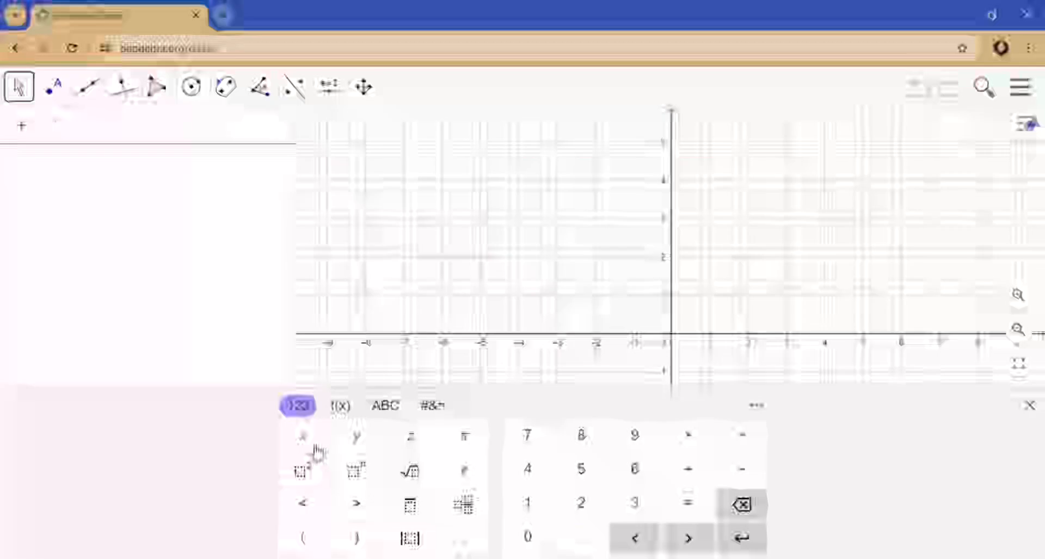
click(306, 440)
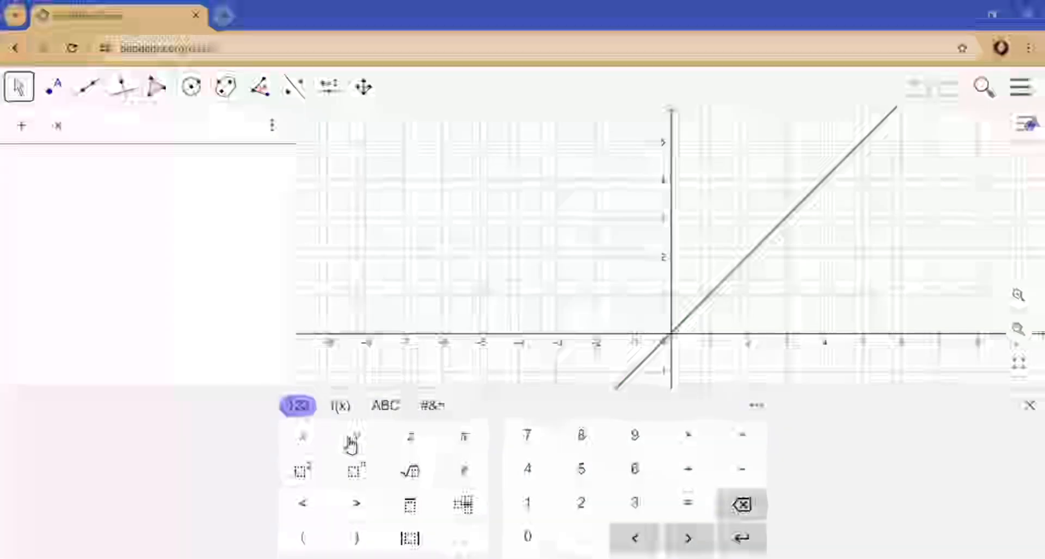
click(366, 503)
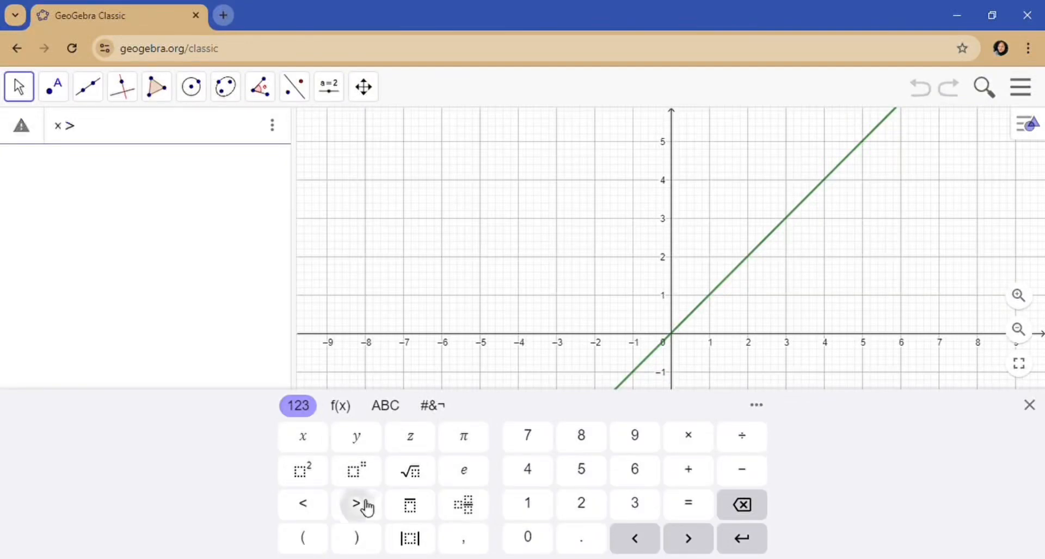
click(360, 436)
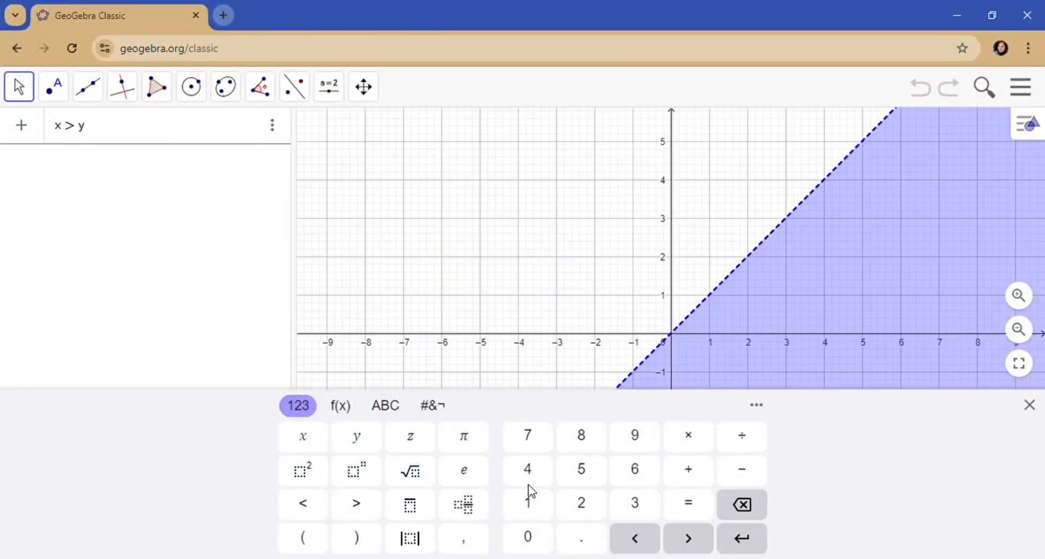
- Extend the entry with the conjunction ∧ 3x + 2y ≤ 60
click(442, 413)
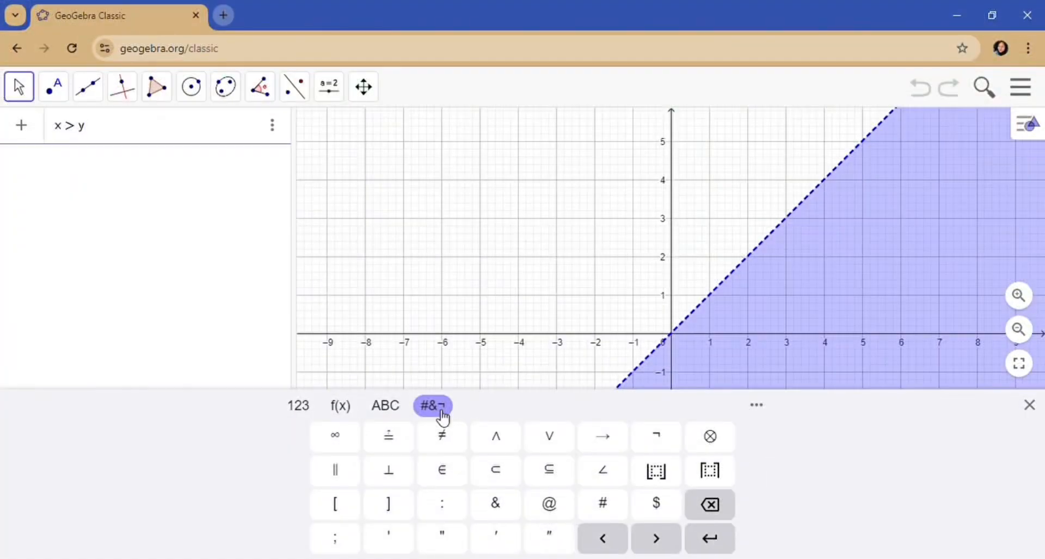
click(496, 450)
click(299, 406)
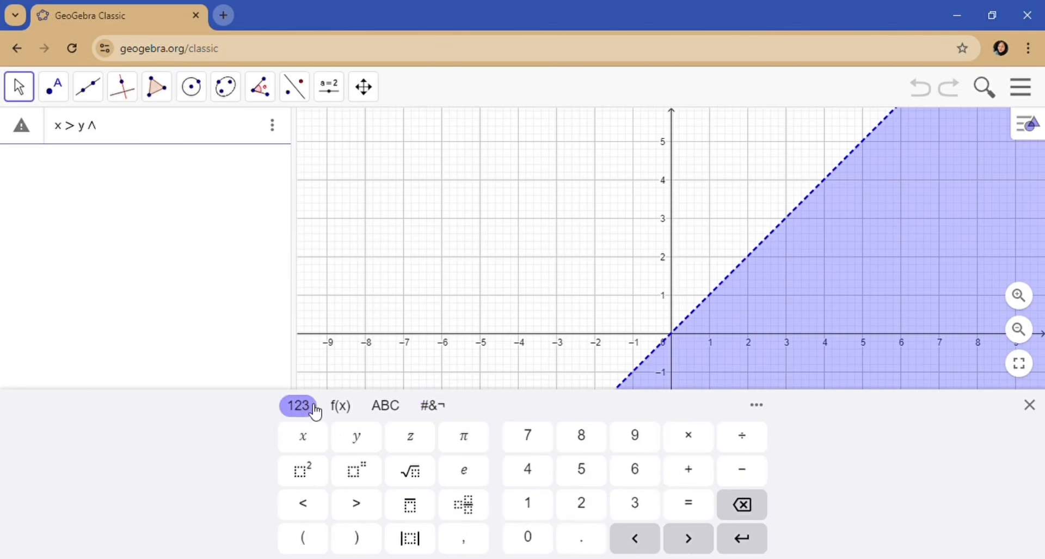
click(643, 509)
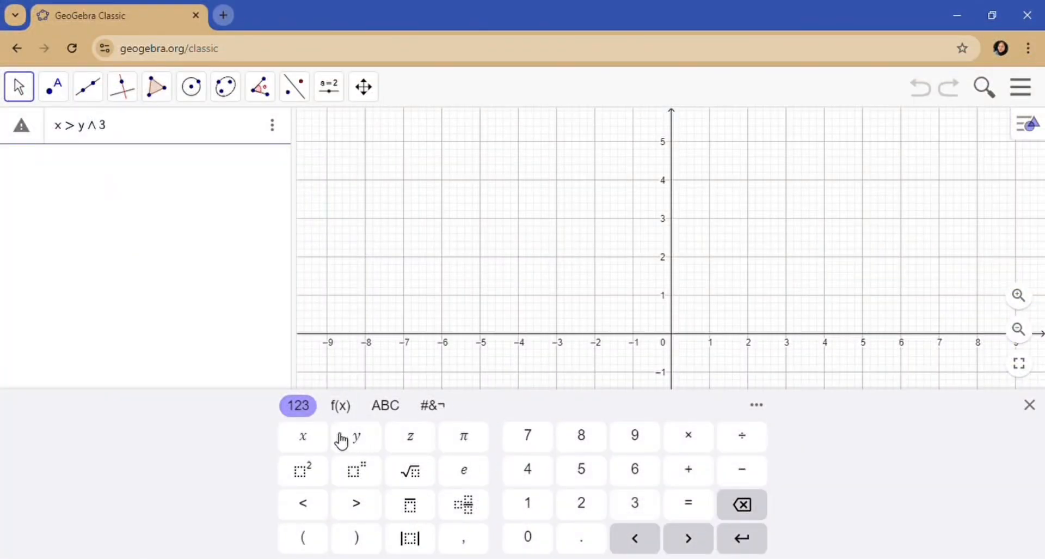
click(318, 438)
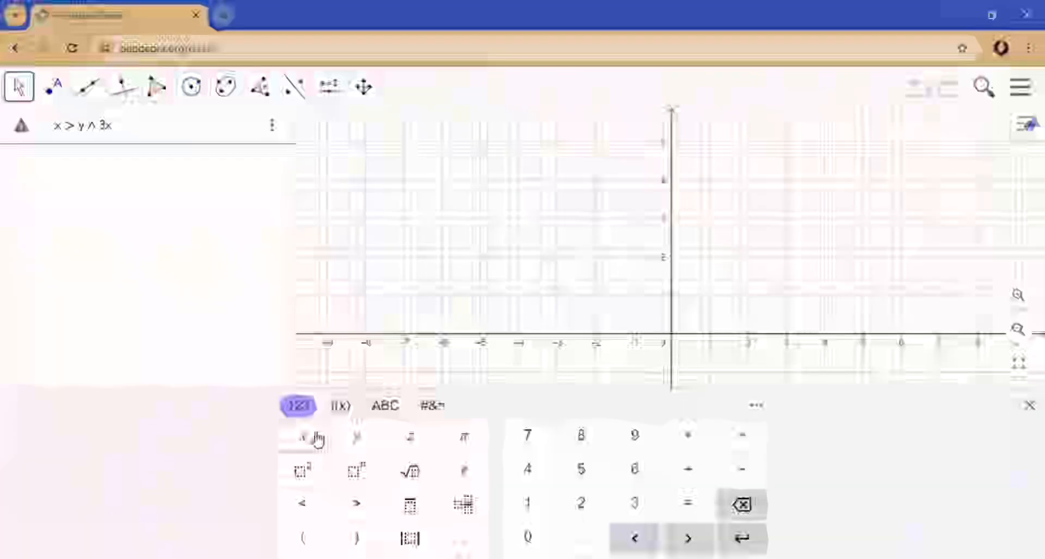
click(690, 475)
click(581, 503)
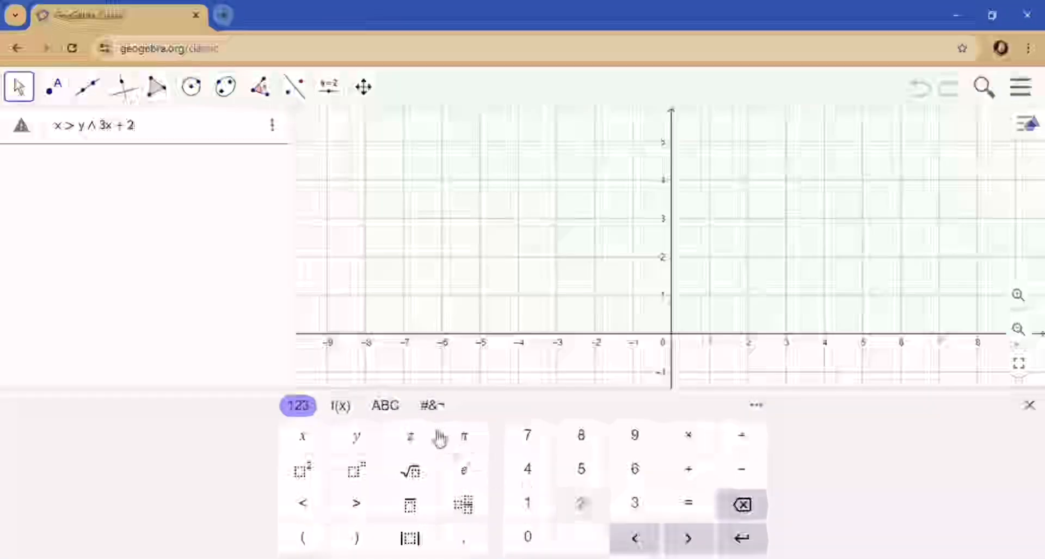
click(362, 437)
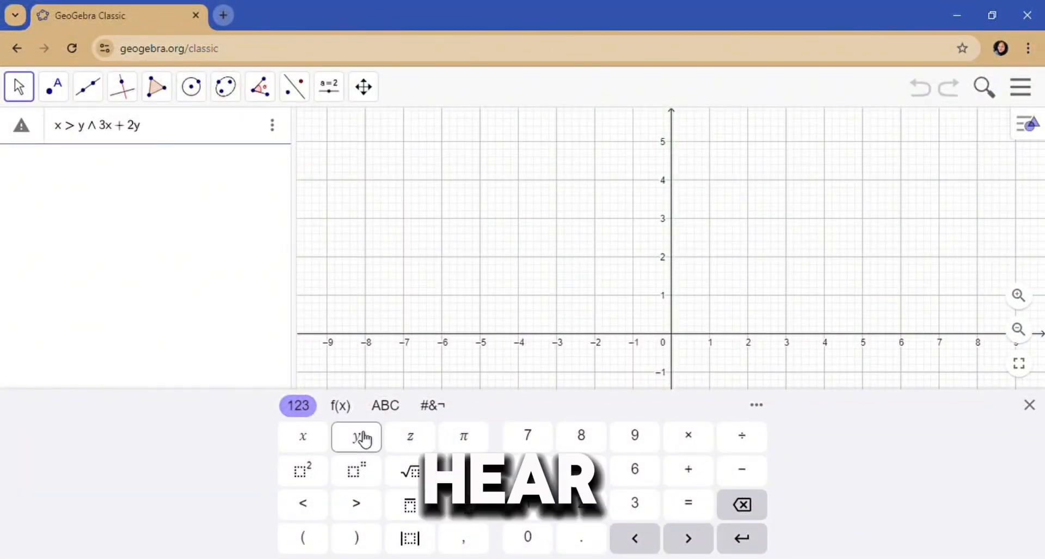
click(349, 411)
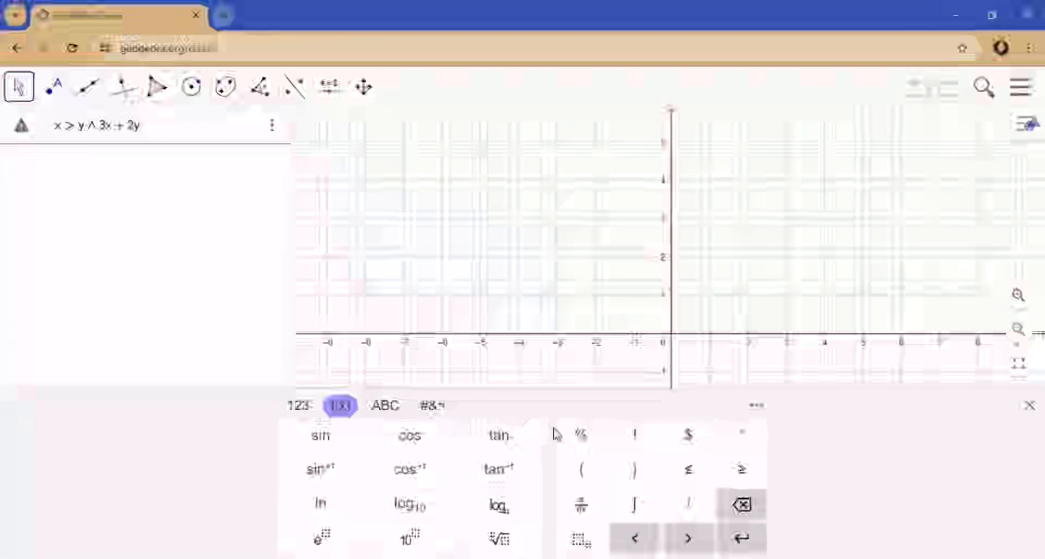
click(689, 471)
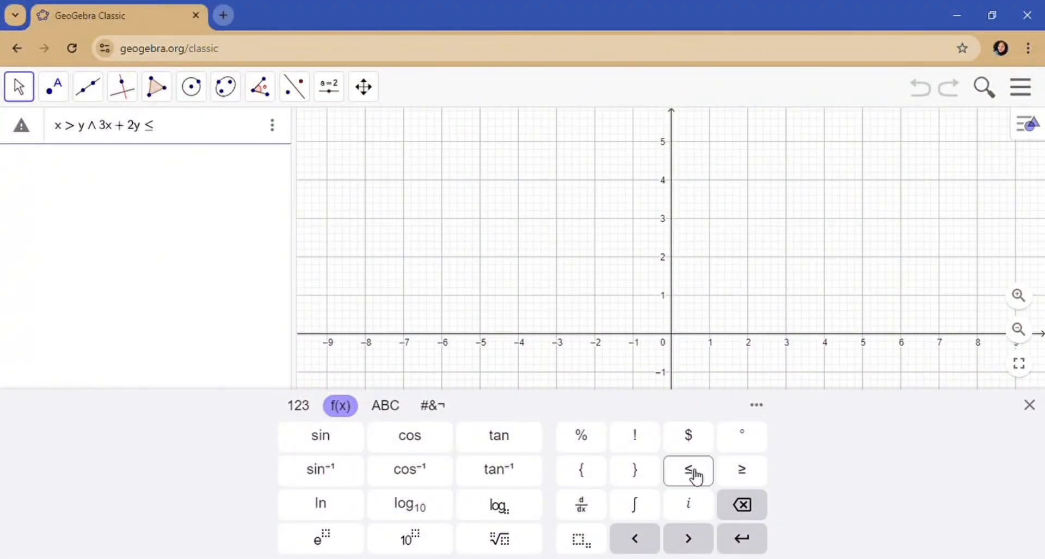
click(298, 406)
click(635, 468)
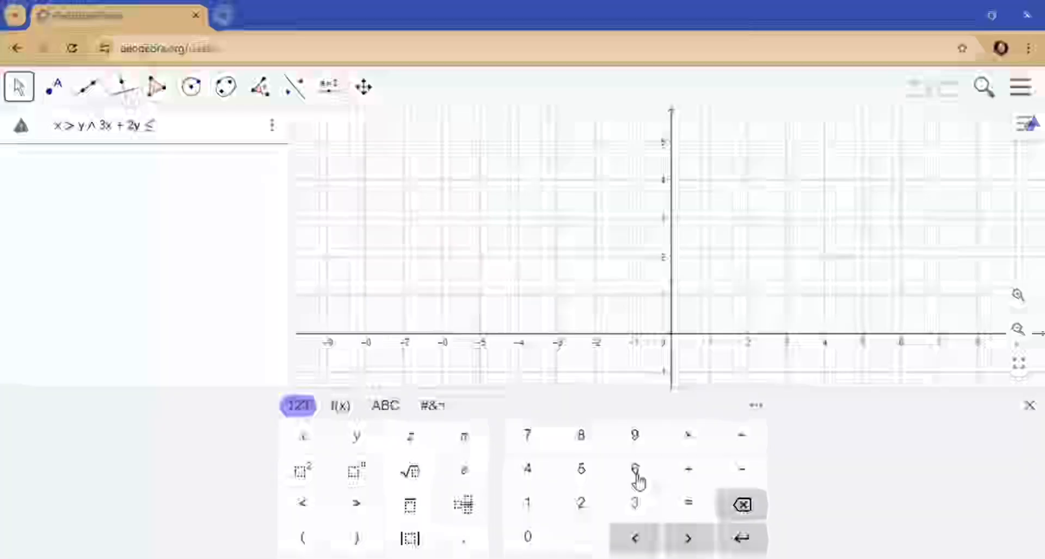
click(529, 539)
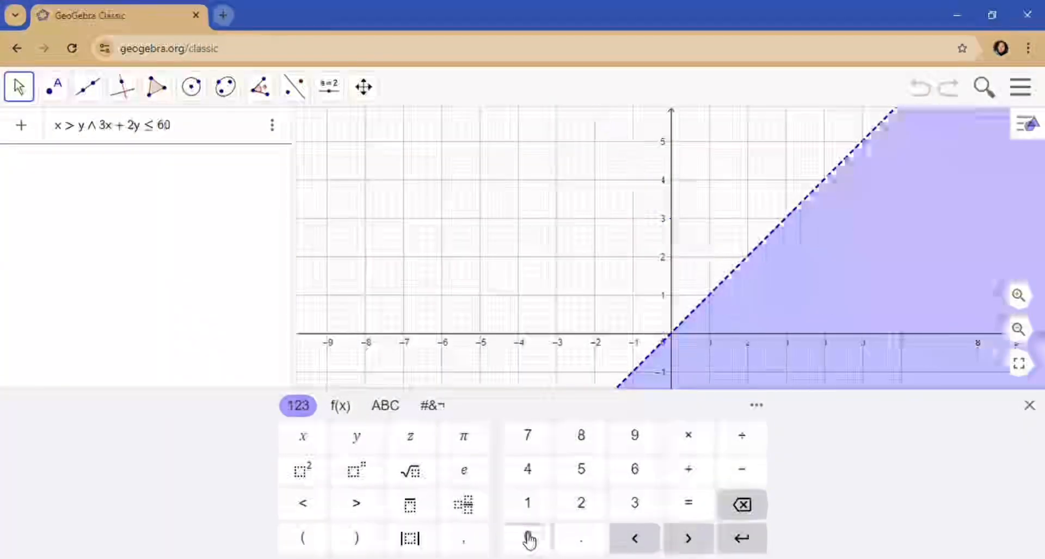
- Append the condition ∧ x > 0 to the combined inequality
click(437, 408)
click(499, 441)
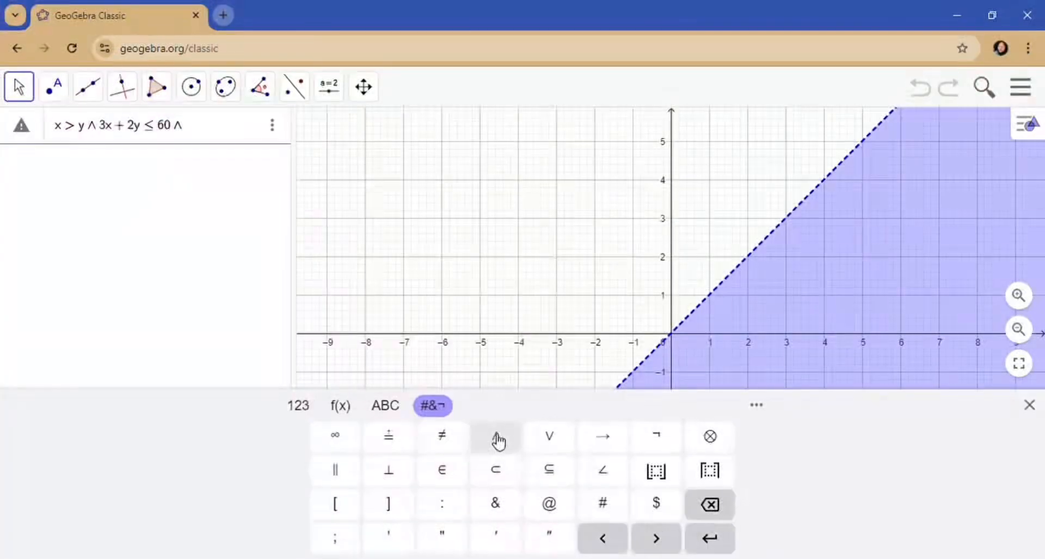
click(314, 411)
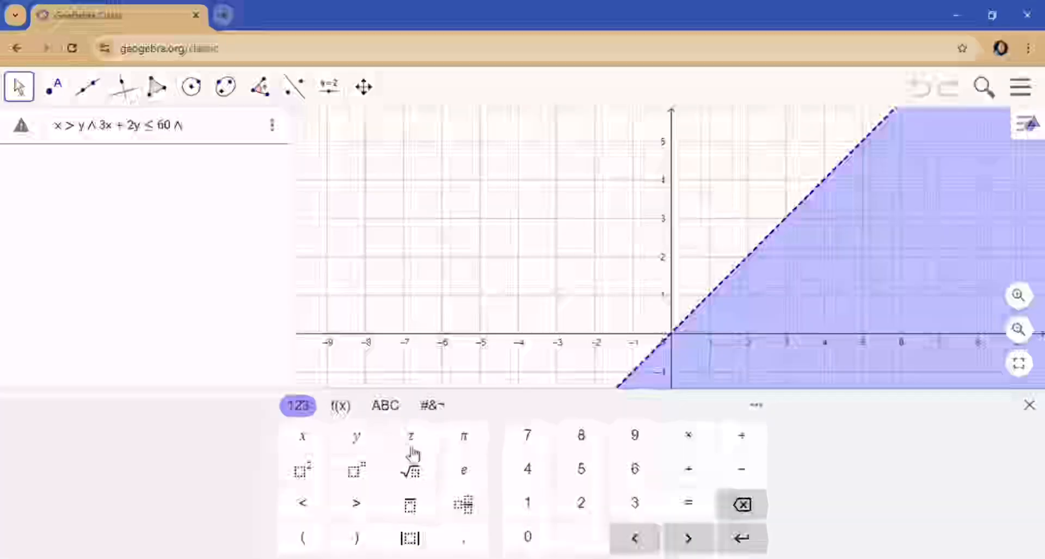
click(303, 438)
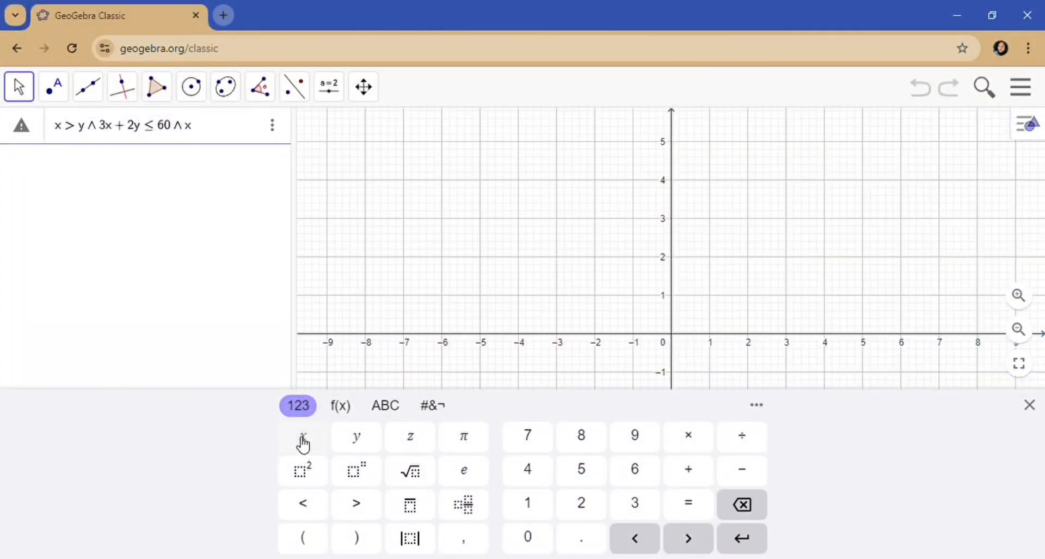
click(356, 504)
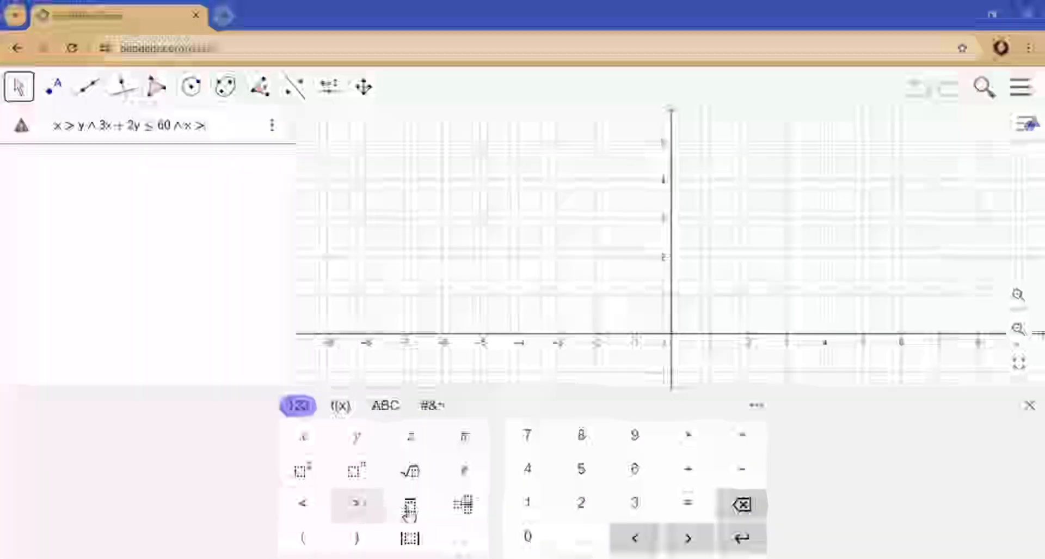
click(528, 538)
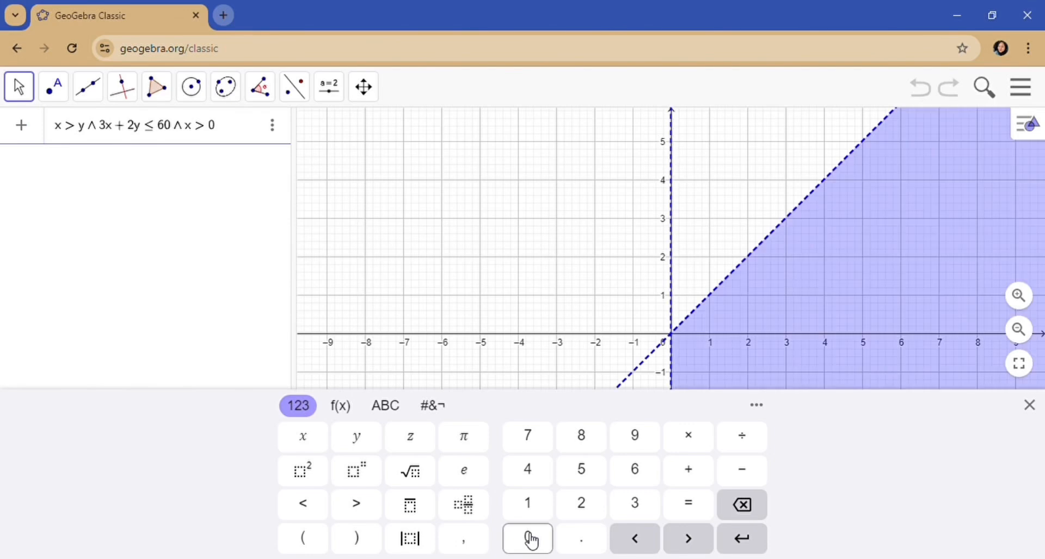
- Append ∧ y ≥ 0 and submit the combined inequality x > y ∧ 3x + 2y ≤ 60 ∧ x > 0 ∧ y ≥ 0
click(445, 408)
click(506, 445)
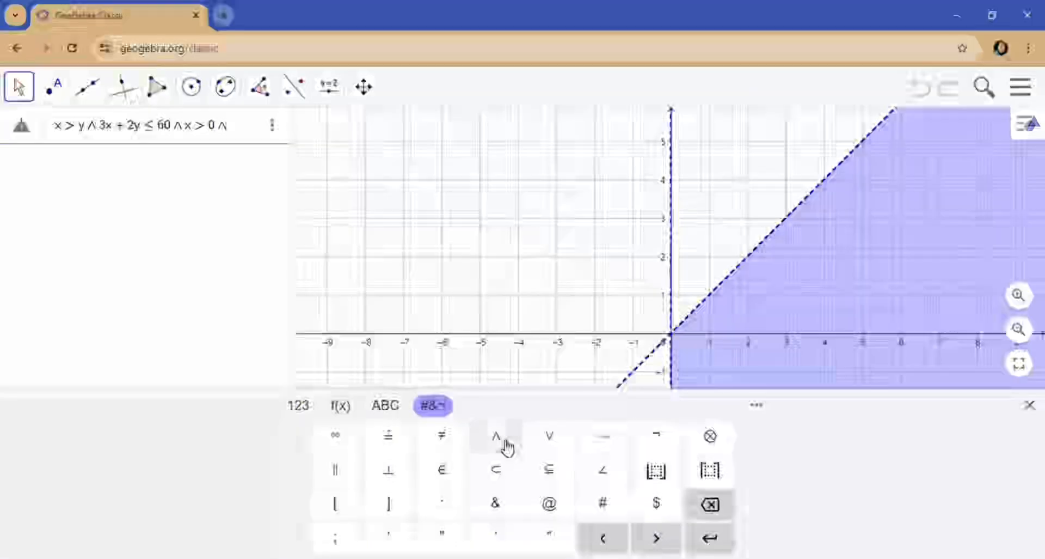
click(300, 405)
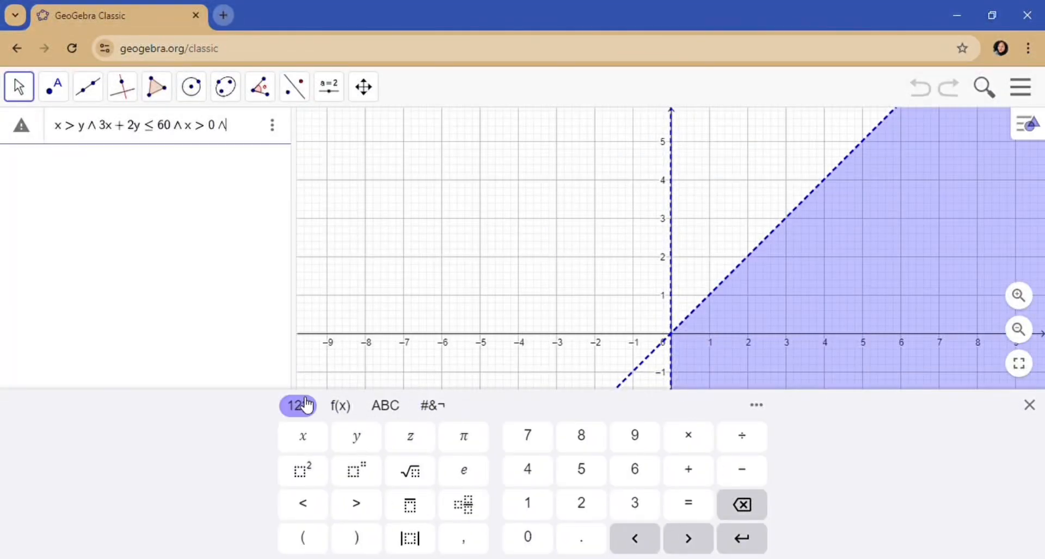
click(360, 441)
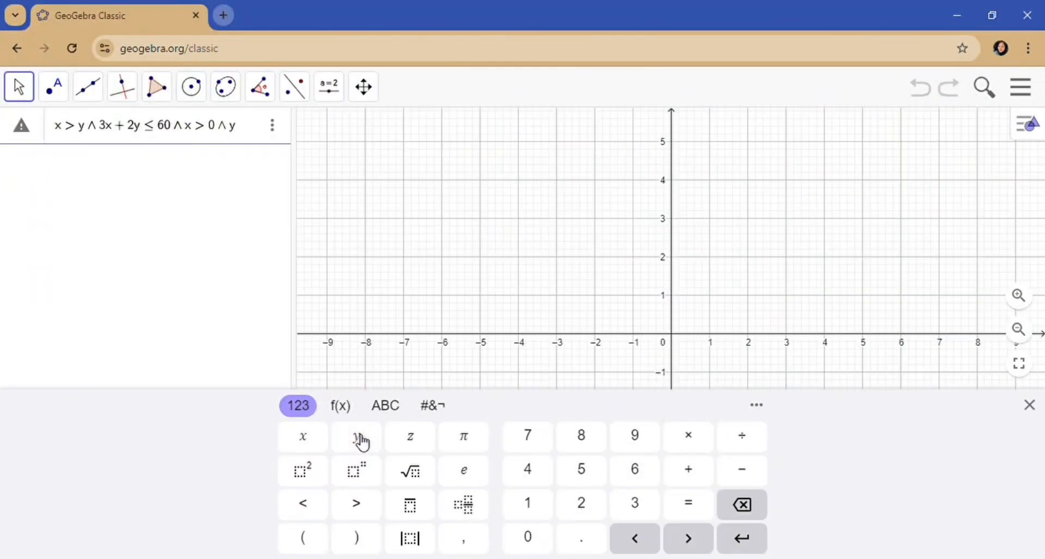
click(340, 405)
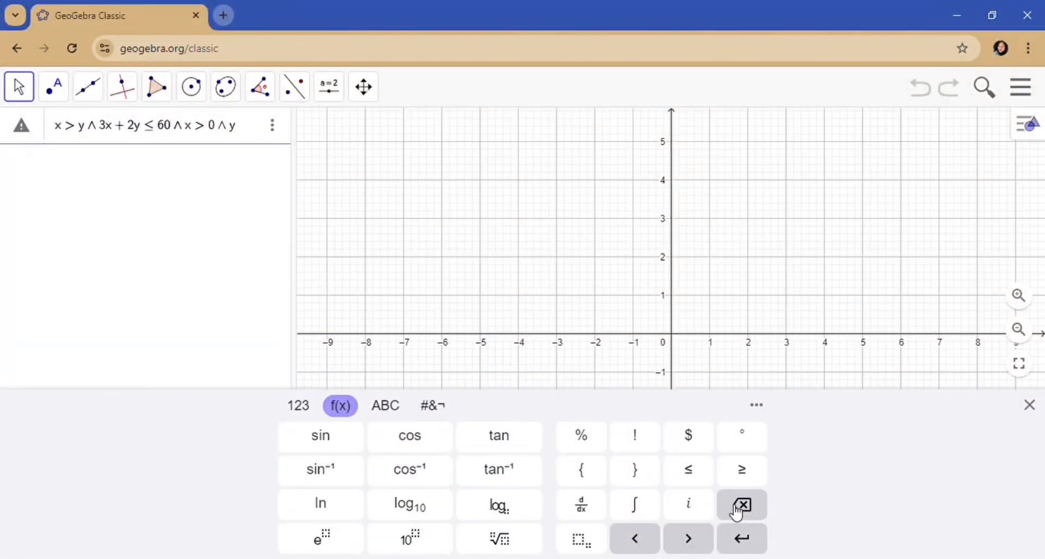
click(742, 470)
click(310, 406)
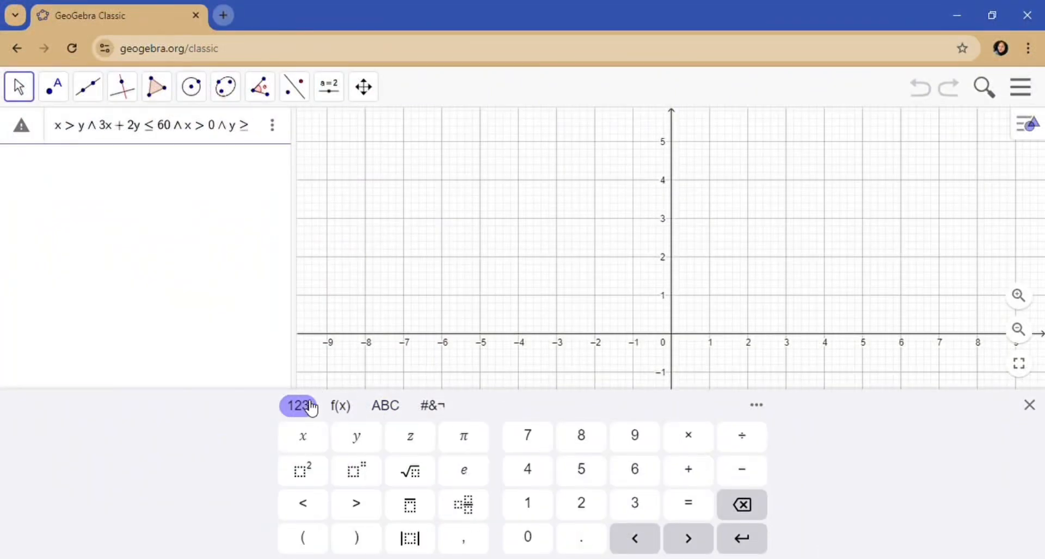
click(531, 535)
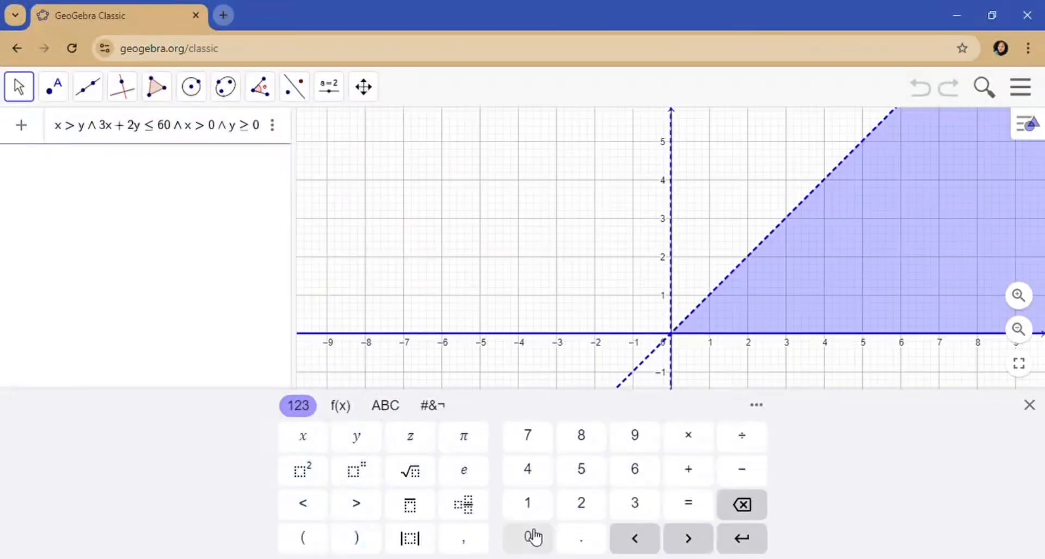
click(746, 546)
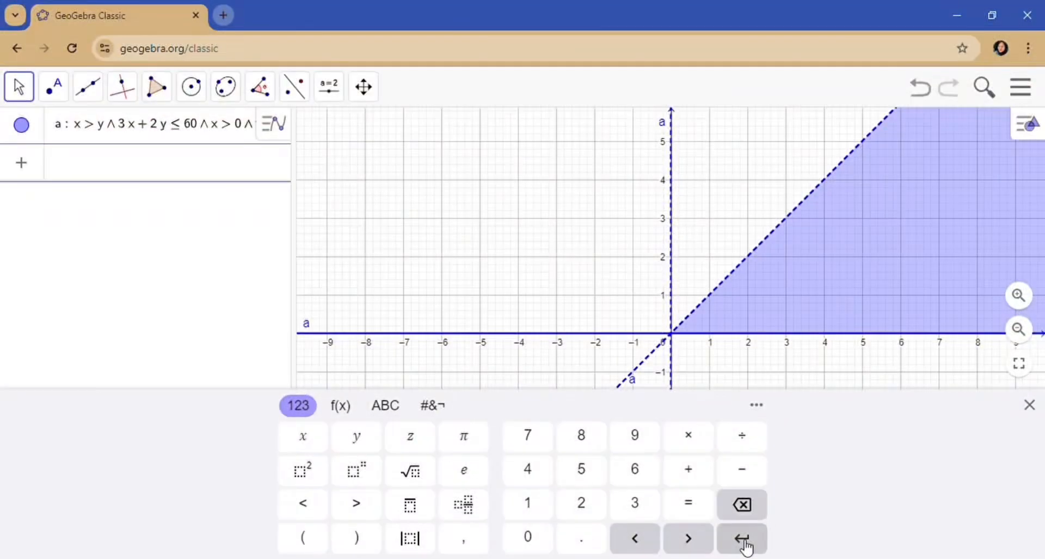
- Hide the keyboard and zoom out and in to examine the shaded feasible region
click(1033, 406)
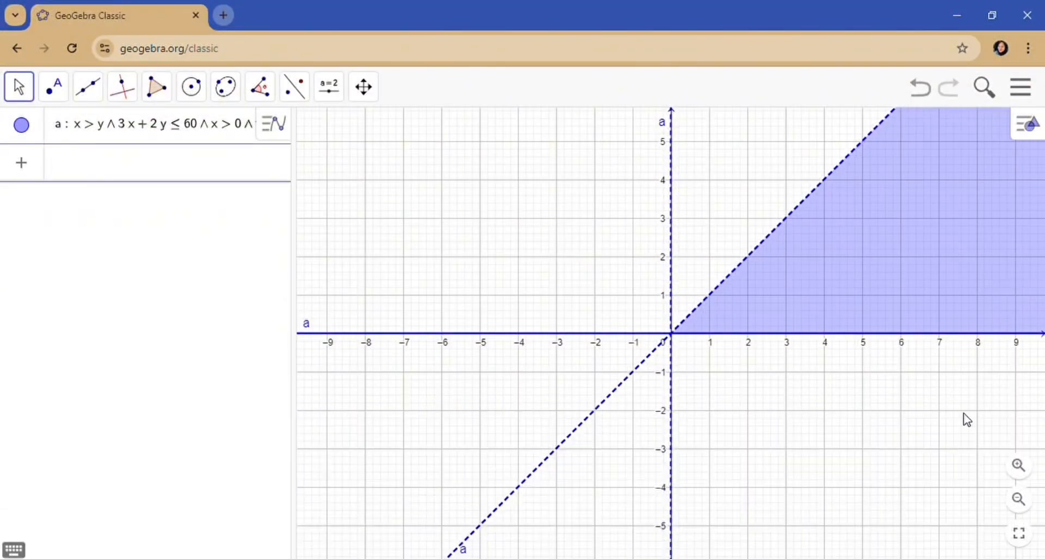
scroll(958, 422, down, 3)
scroll(958, 423, down, 5)
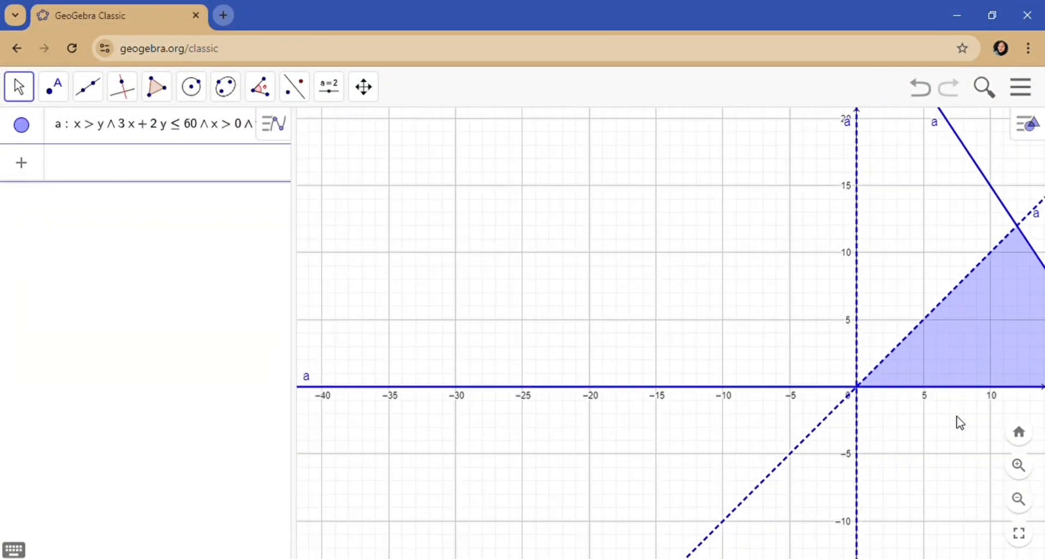
scroll(960, 423, up, 1)
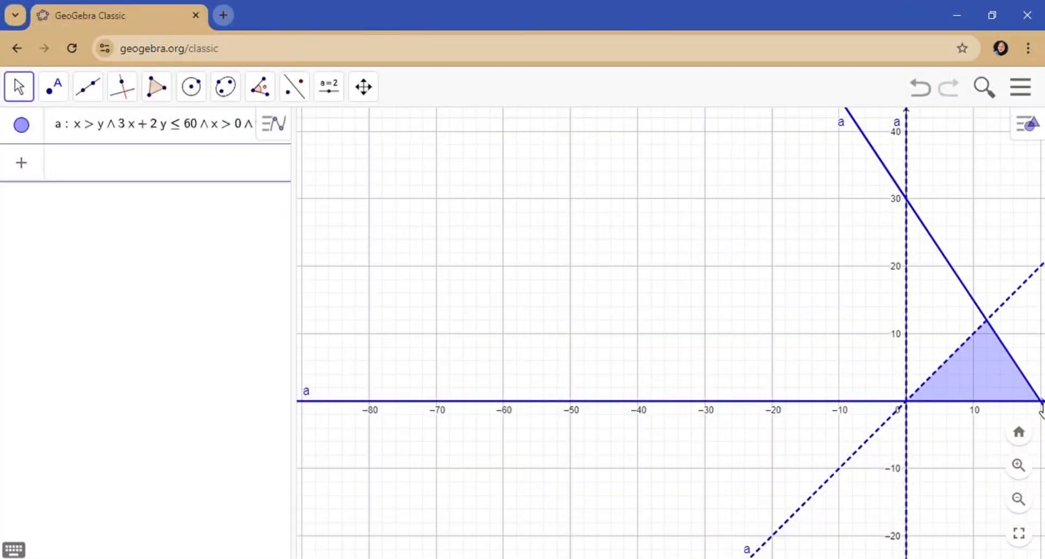
scroll(1041, 410, down, 3)
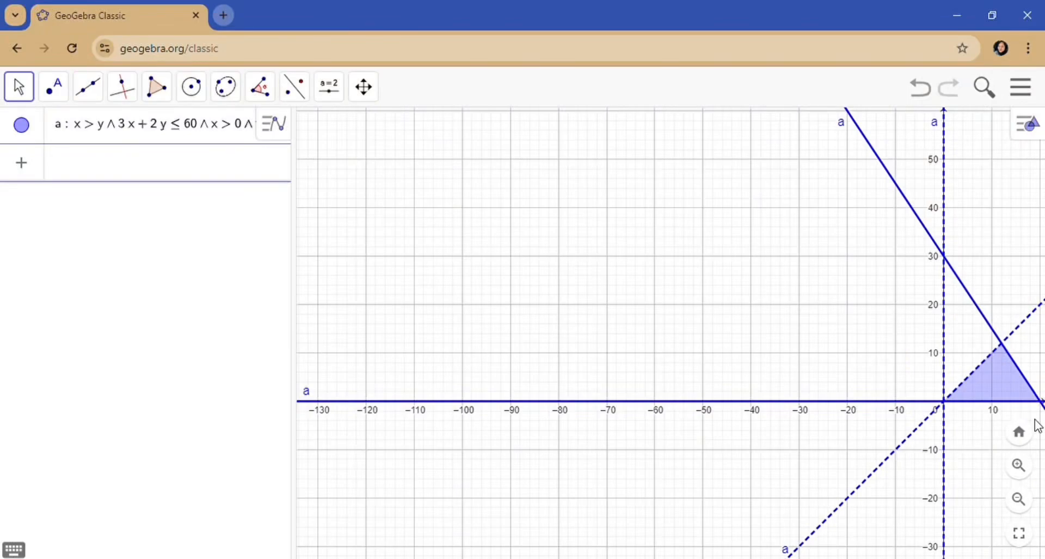
scroll(1041, 409, up, 4)
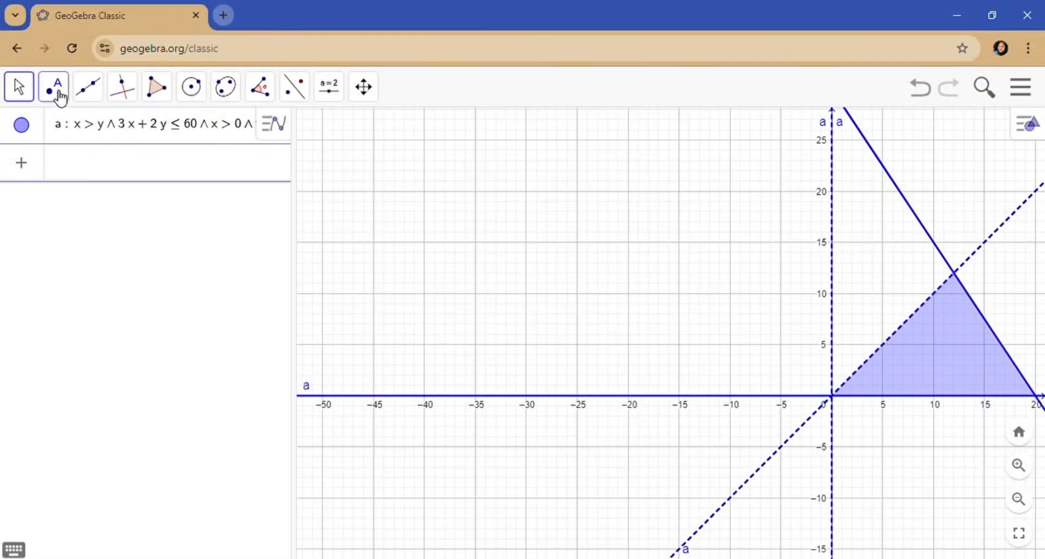
- Use the Point tool to place points at (15, 5), (20, 0) and (10, 5) within the feasible region
click(54, 90)
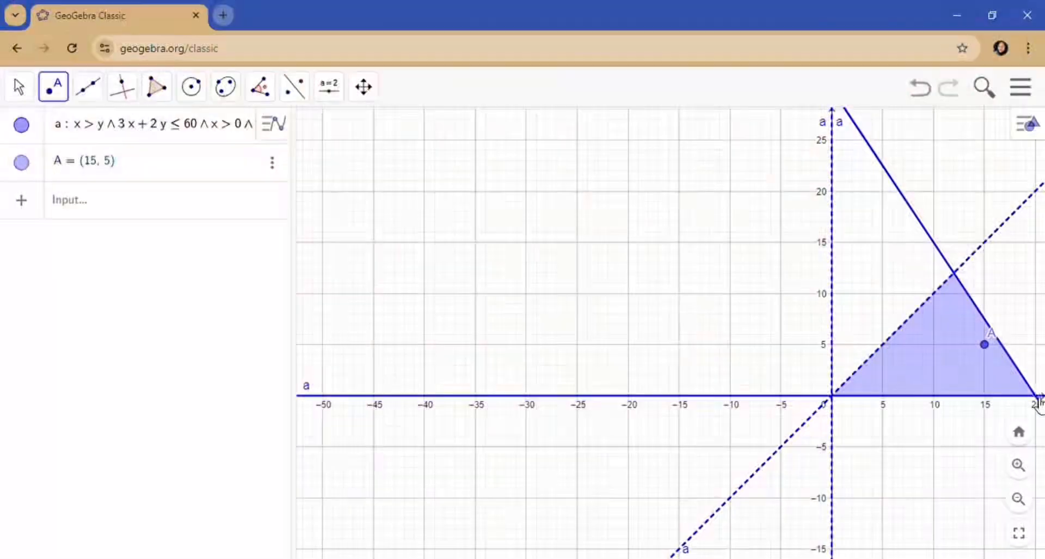
click(1036, 396)
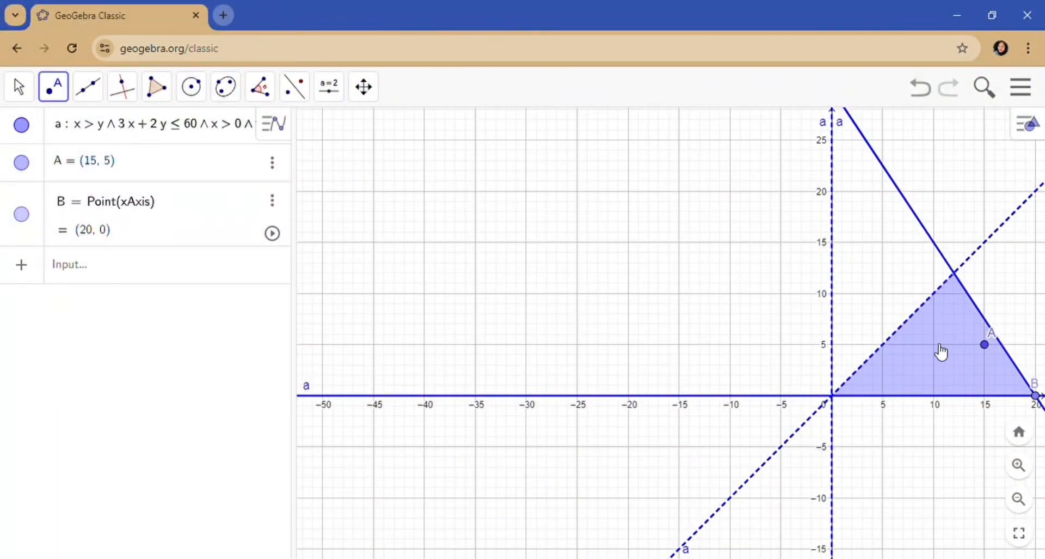
click(933, 344)
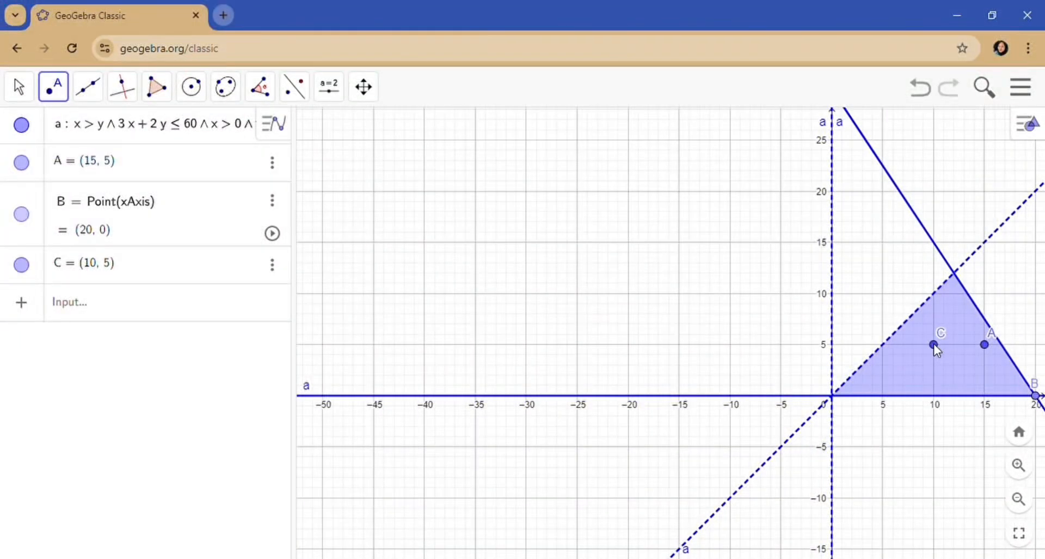